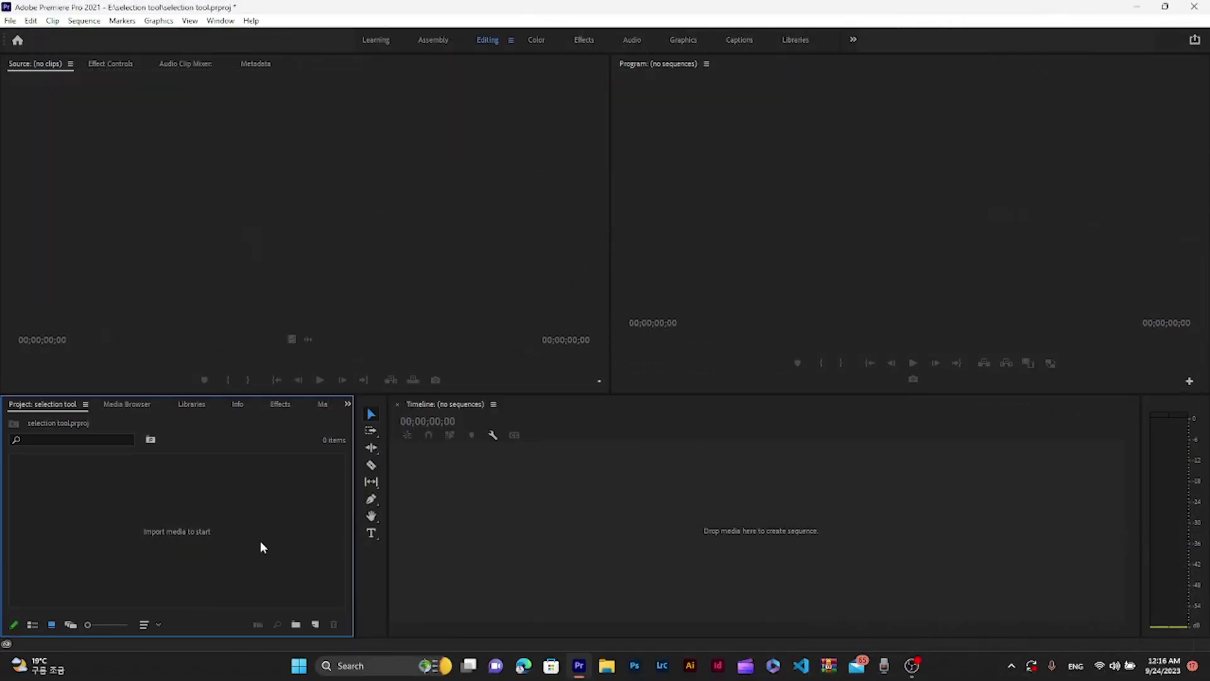
Cycle focus through the Program monitor, Timeline, other workspace panels and the Tools panel.
left_click(867, 298)
left_click(734, 494)
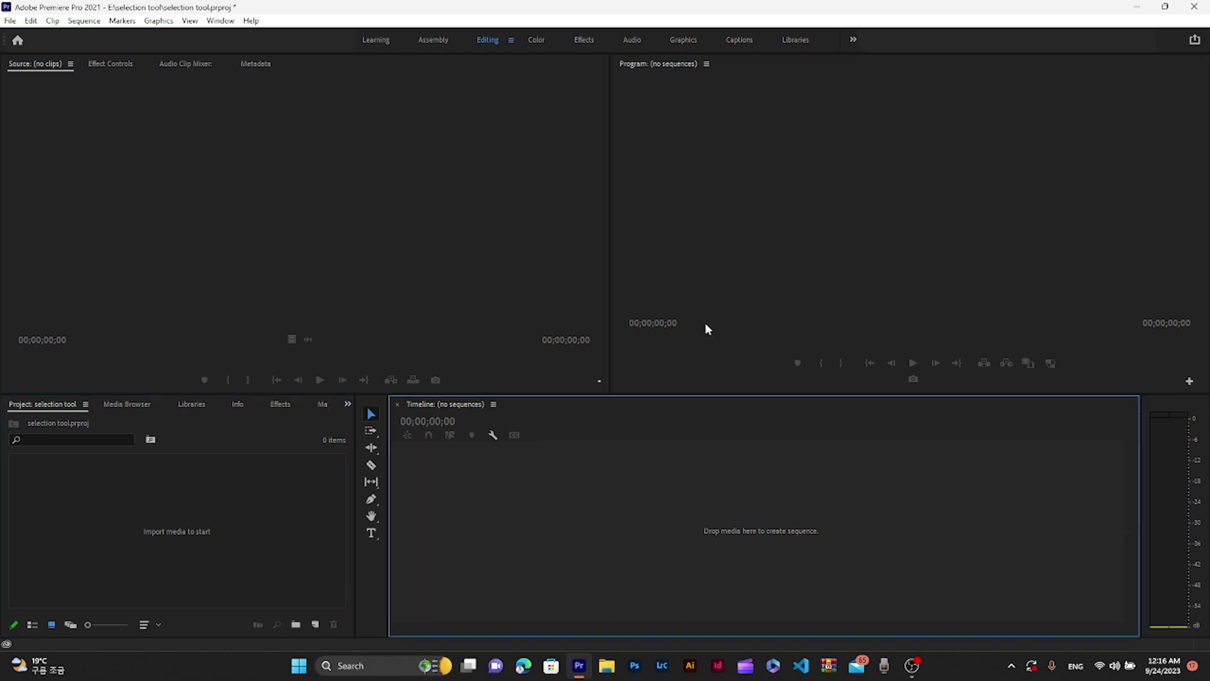
left_click(226, 444)
left_click(278, 234)
left_click(785, 273)
left_click(631, 510)
left_click(369, 546)
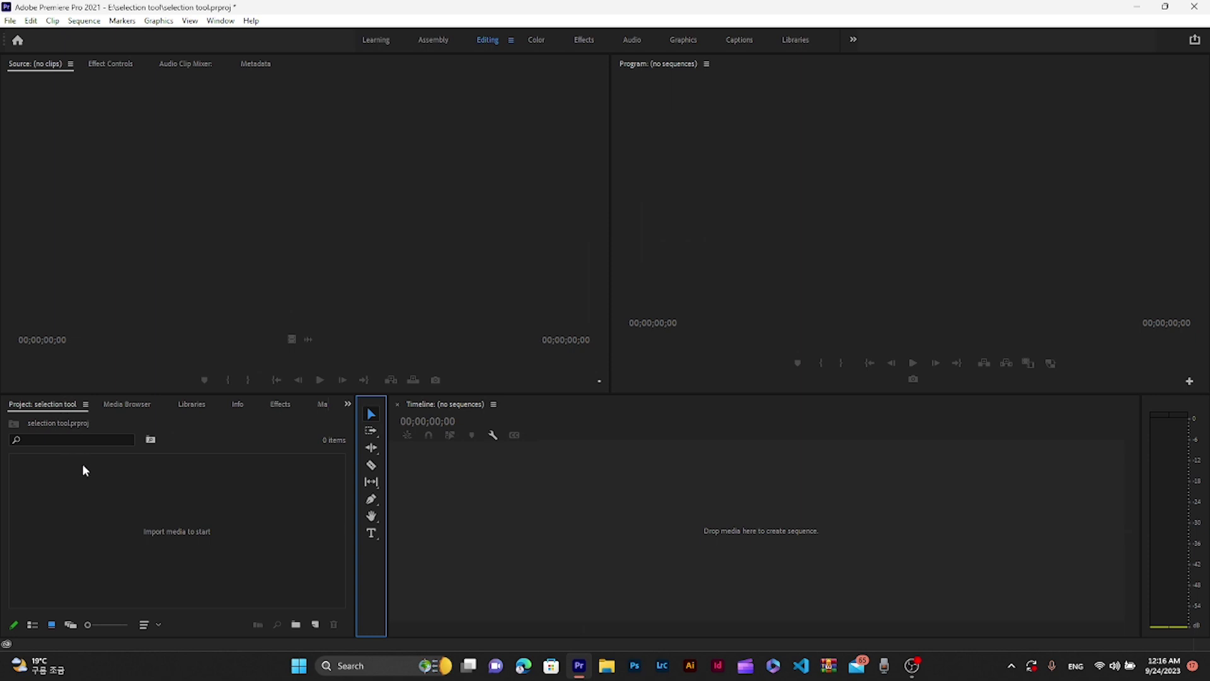
Import A, B, C, d, Dhanyabaad, letter-z and Namaste into the Project panel together.
left_click(92, 483)
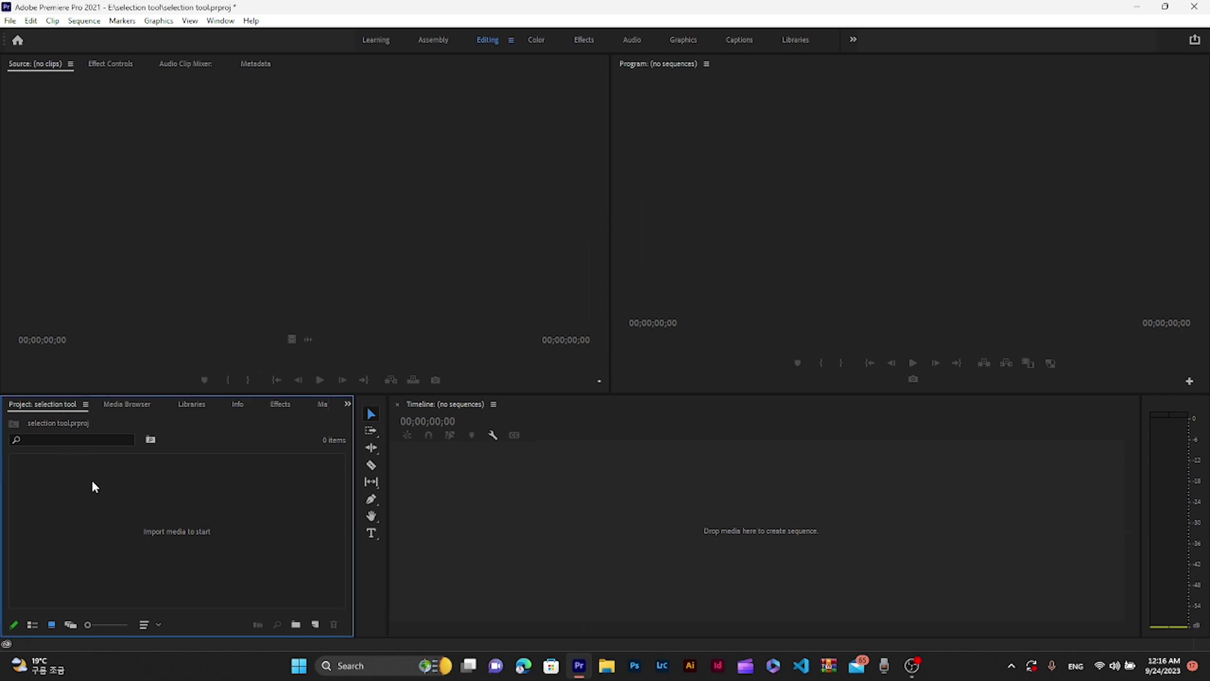
double_click(114, 494)
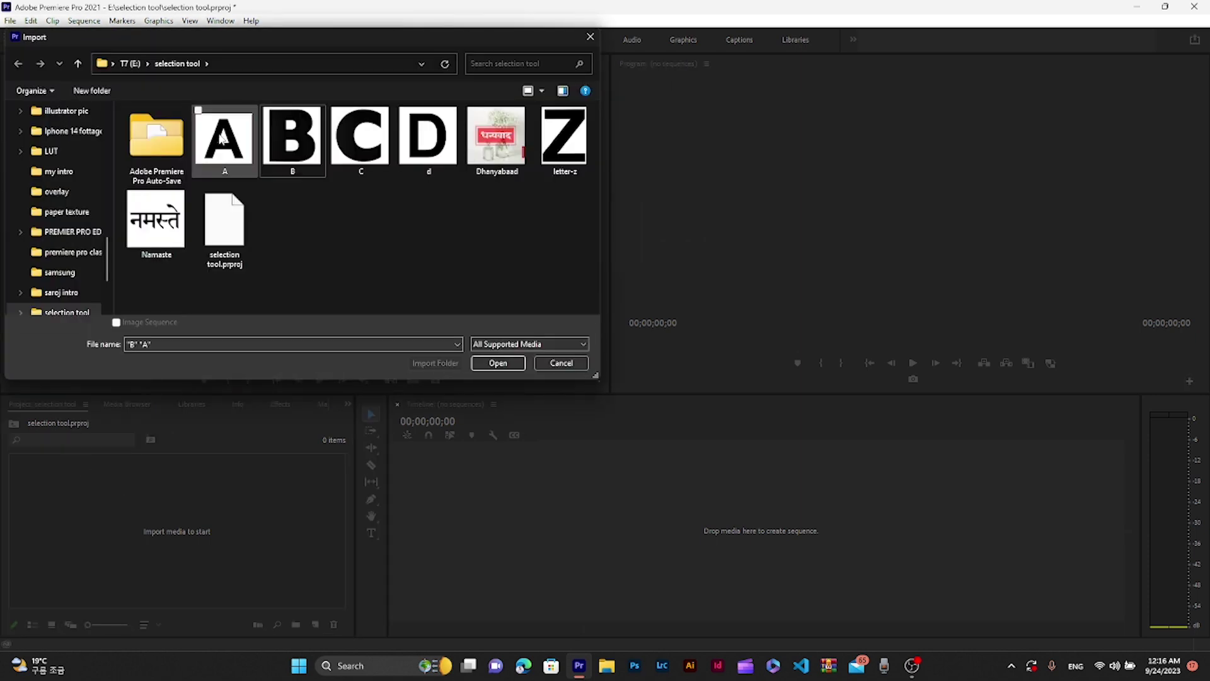
left_click(224, 139)
left_click(292, 139, "ctrl")
left_click(356, 150, "ctrl")
left_click(429, 135, "ctrl")
left_click(497, 135, "ctrl")
left_click(564, 136, "ctrl")
left_click(156, 219, "ctrl")
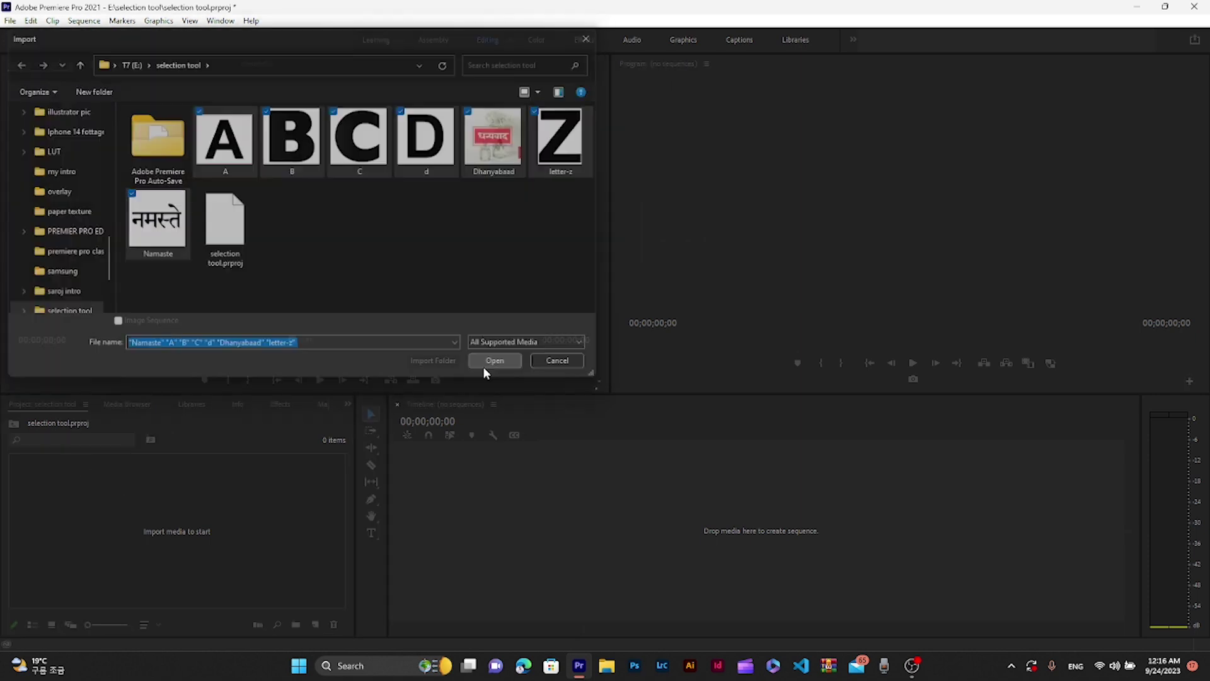
left_click(498, 363)
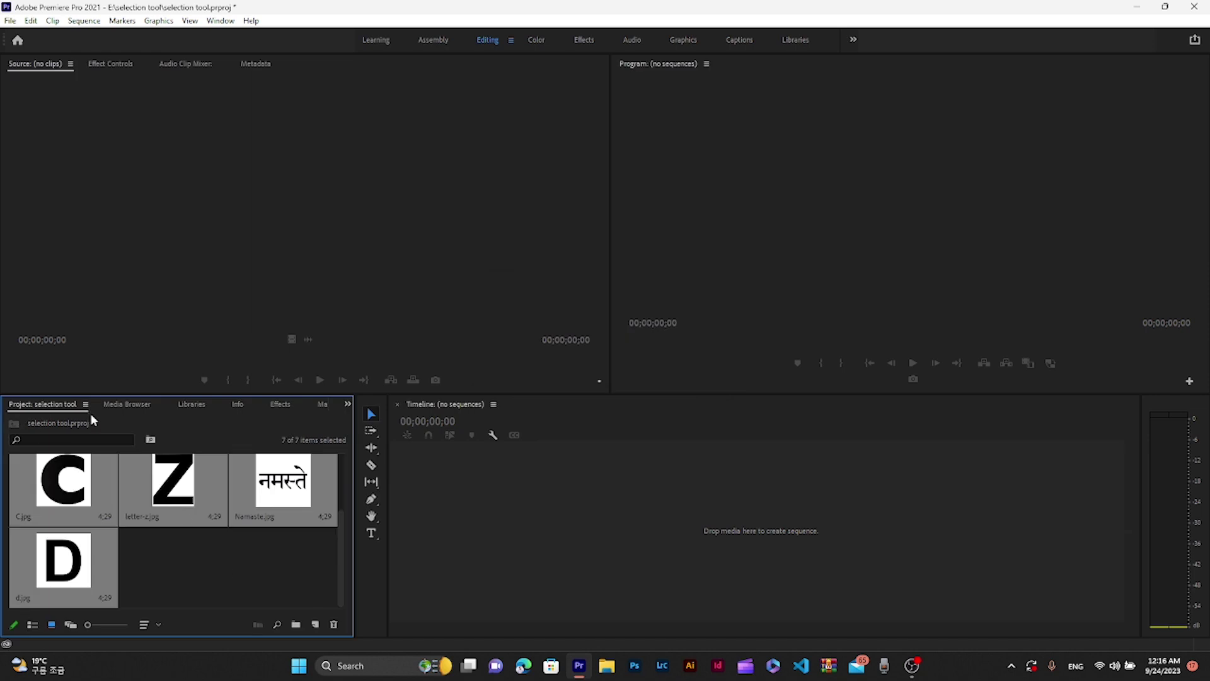
scroll(204, 571, "up", 3)
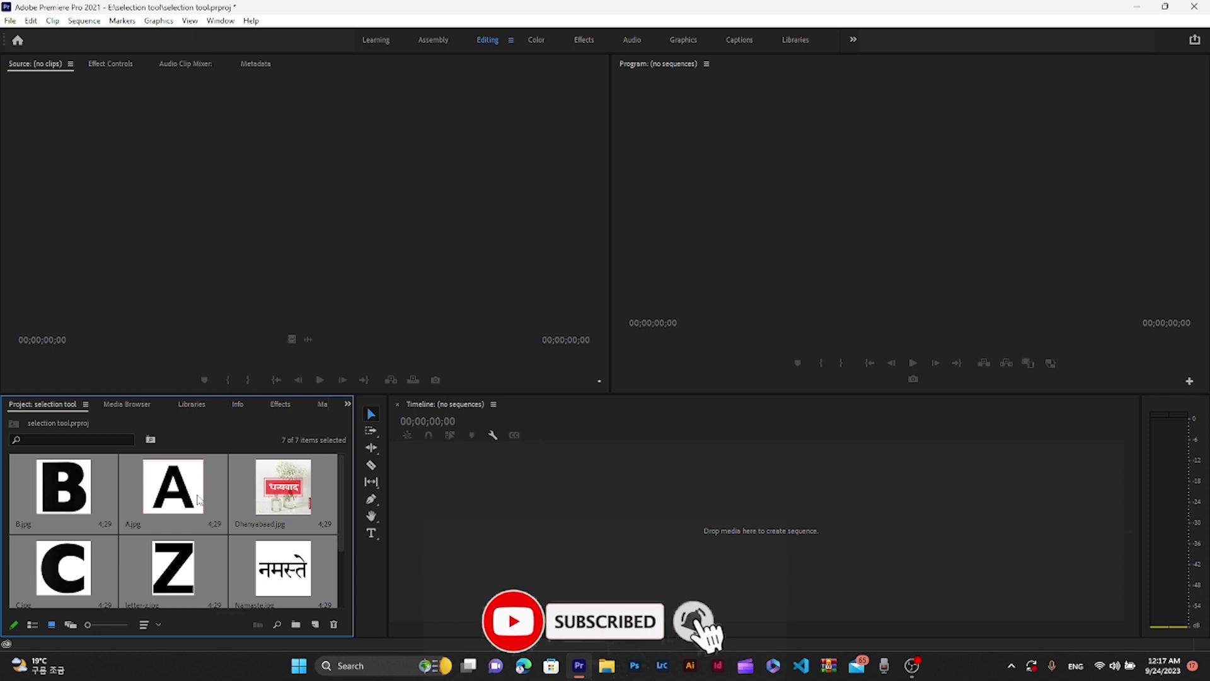
Drag the seven images onto the empty Timeline as sequence 'd' and zoom out to show them.
left_click_drag(198, 498, 515, 512)
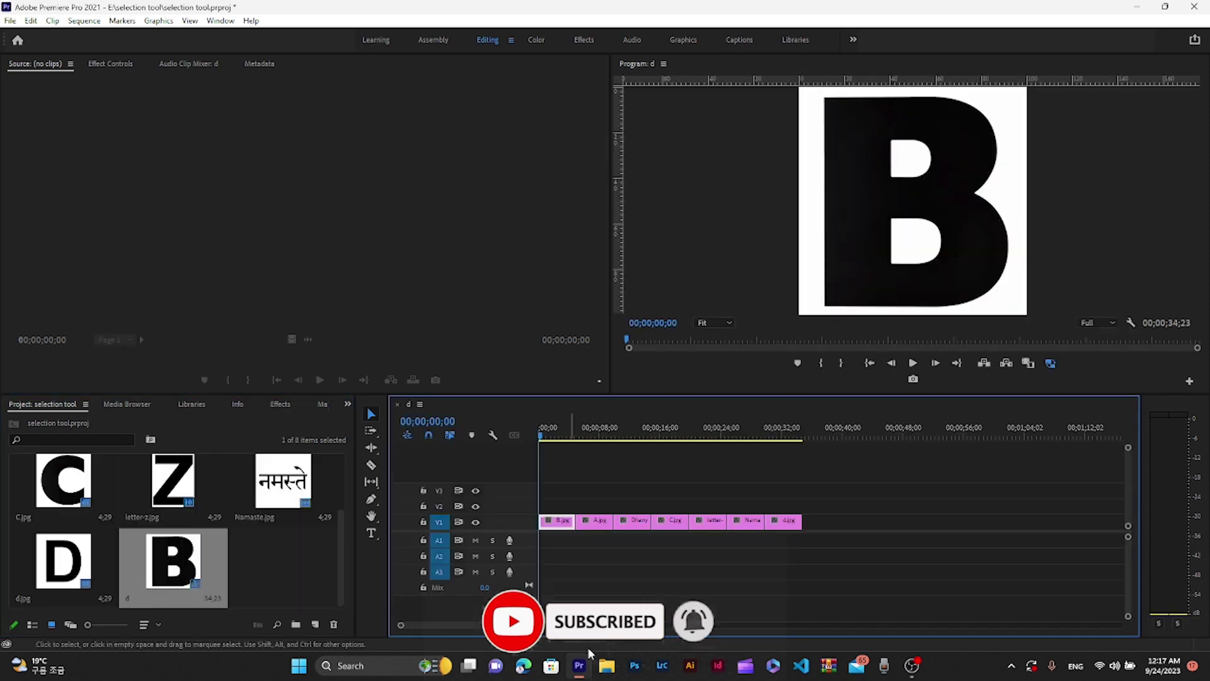
left_click_drag(575, 624, 632, 625)
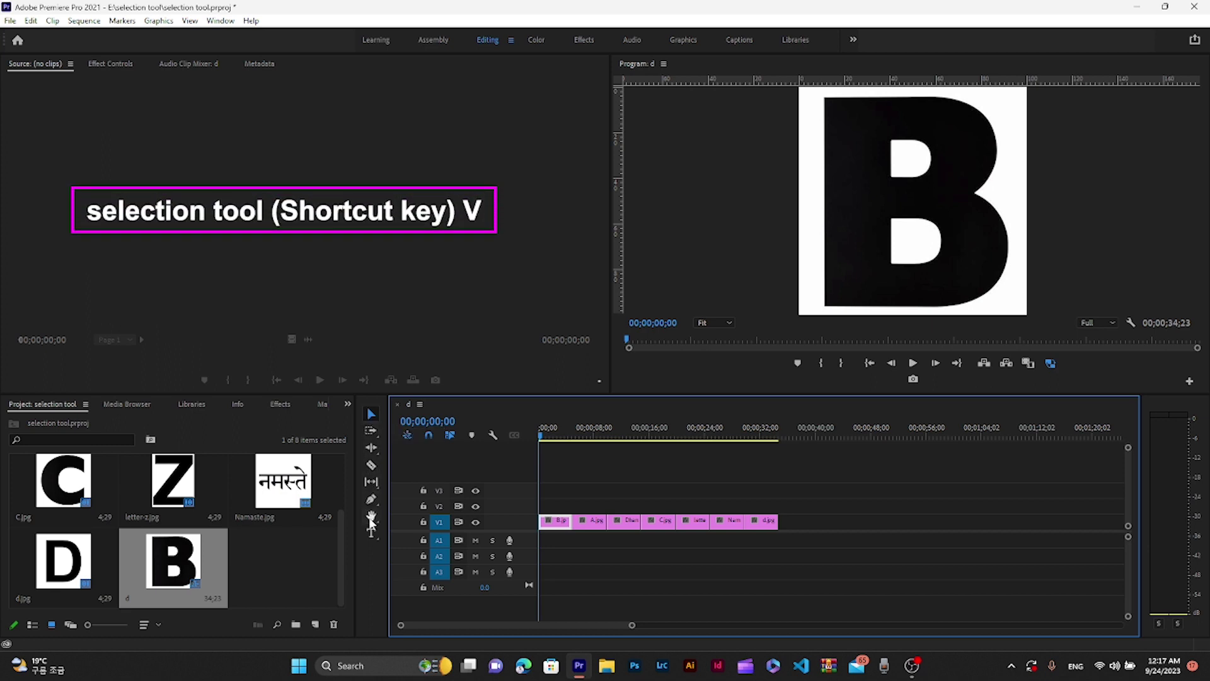
left_click(371, 518)
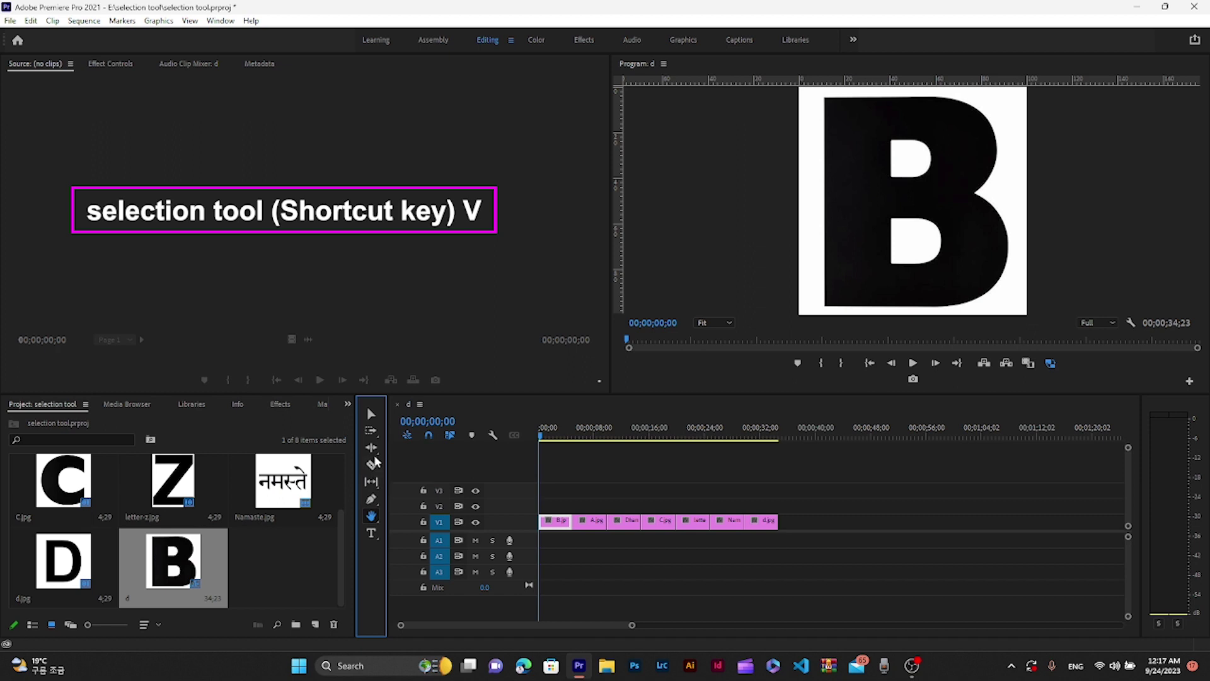
key("v")
left_click(563, 410)
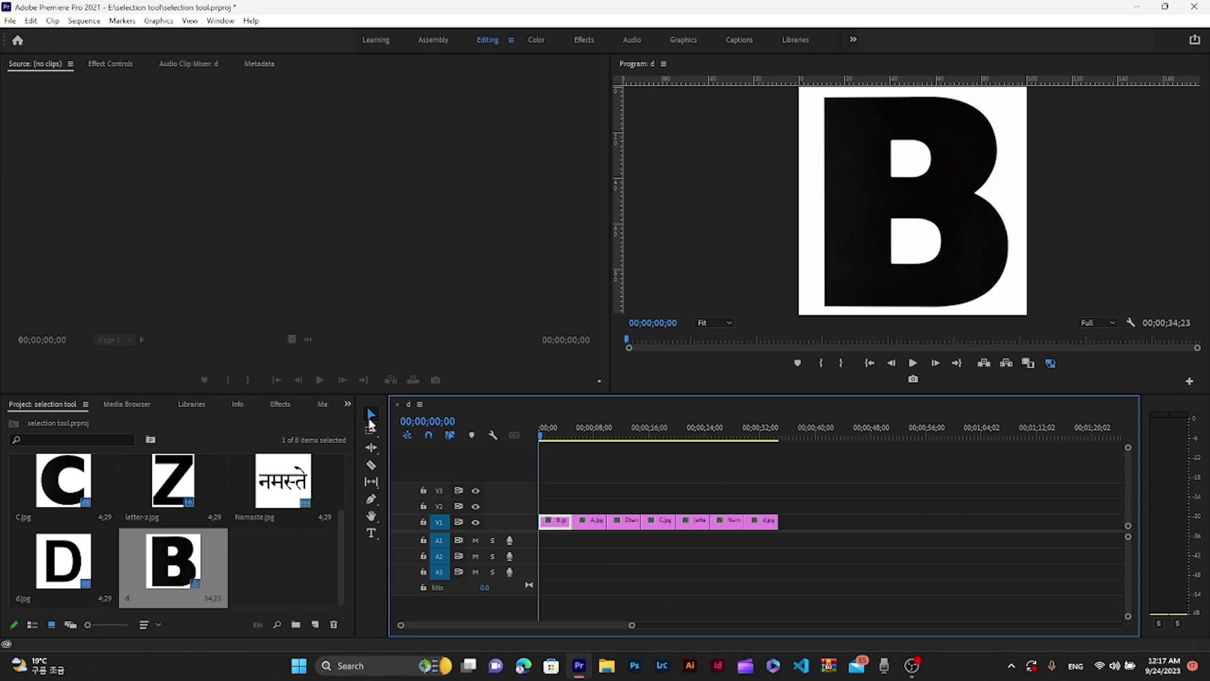
left_click(635, 532)
left_click(698, 531)
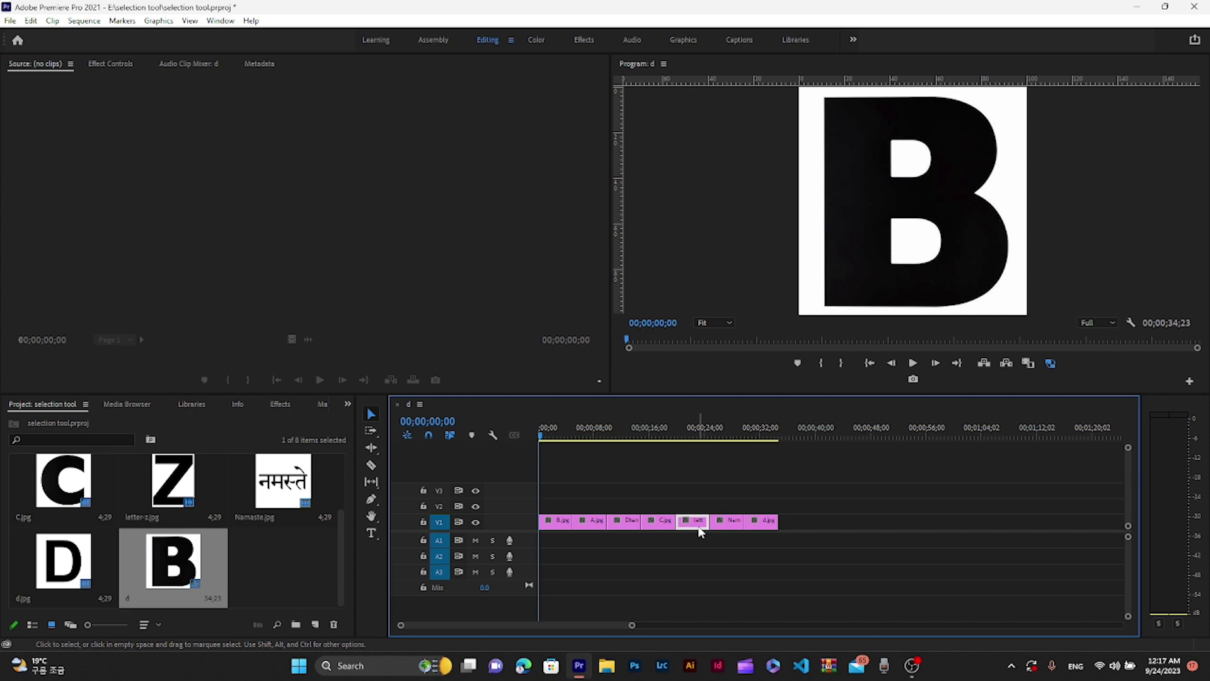
left_click(773, 527)
left_click(556, 528)
left_click(623, 526)
left_click(689, 527)
left_click(736, 525)
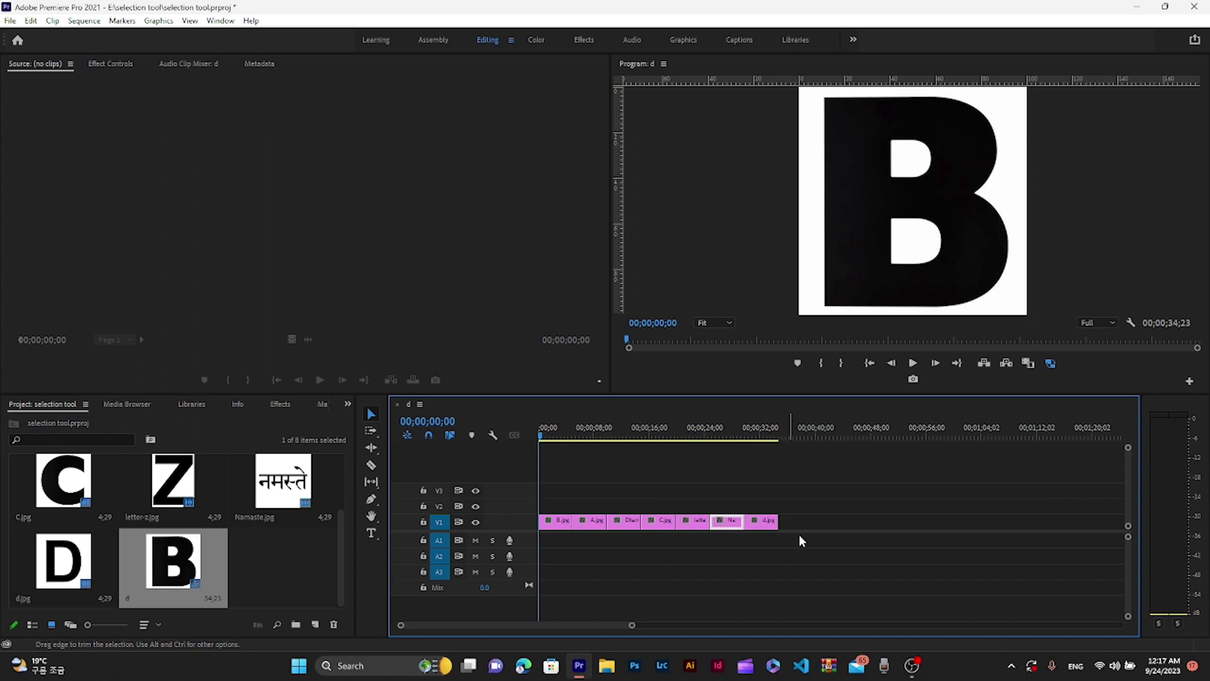
left_click(809, 542)
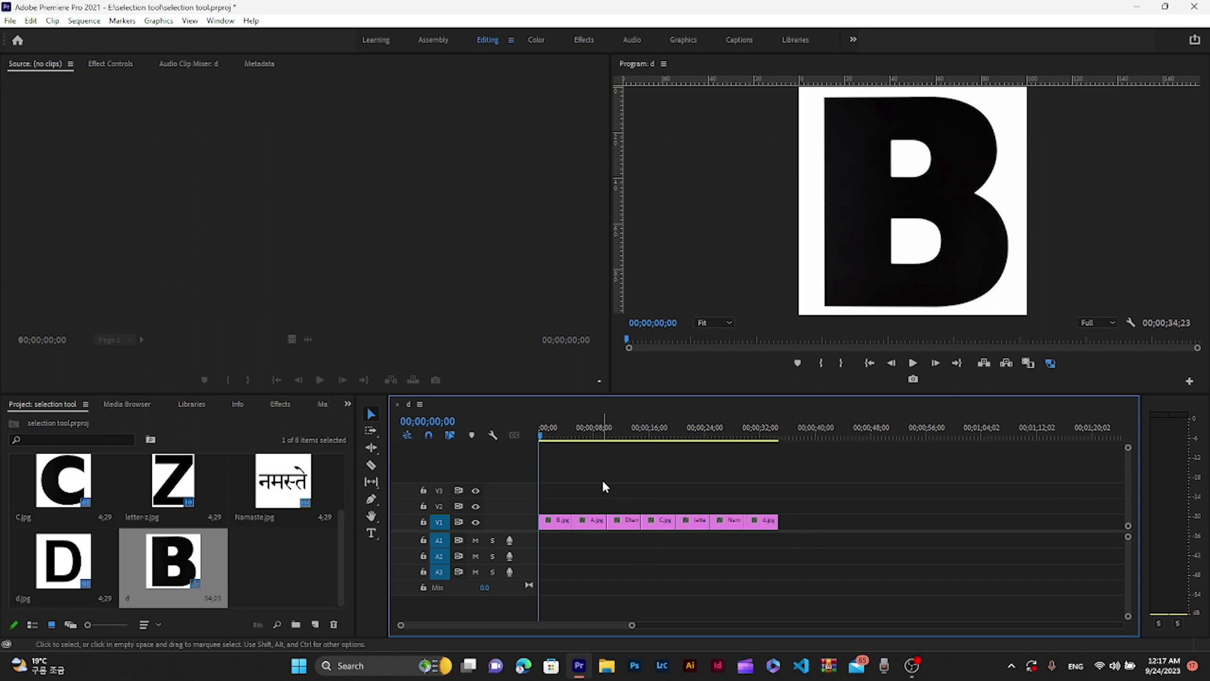
left_click(599, 527)
left_click(695, 527)
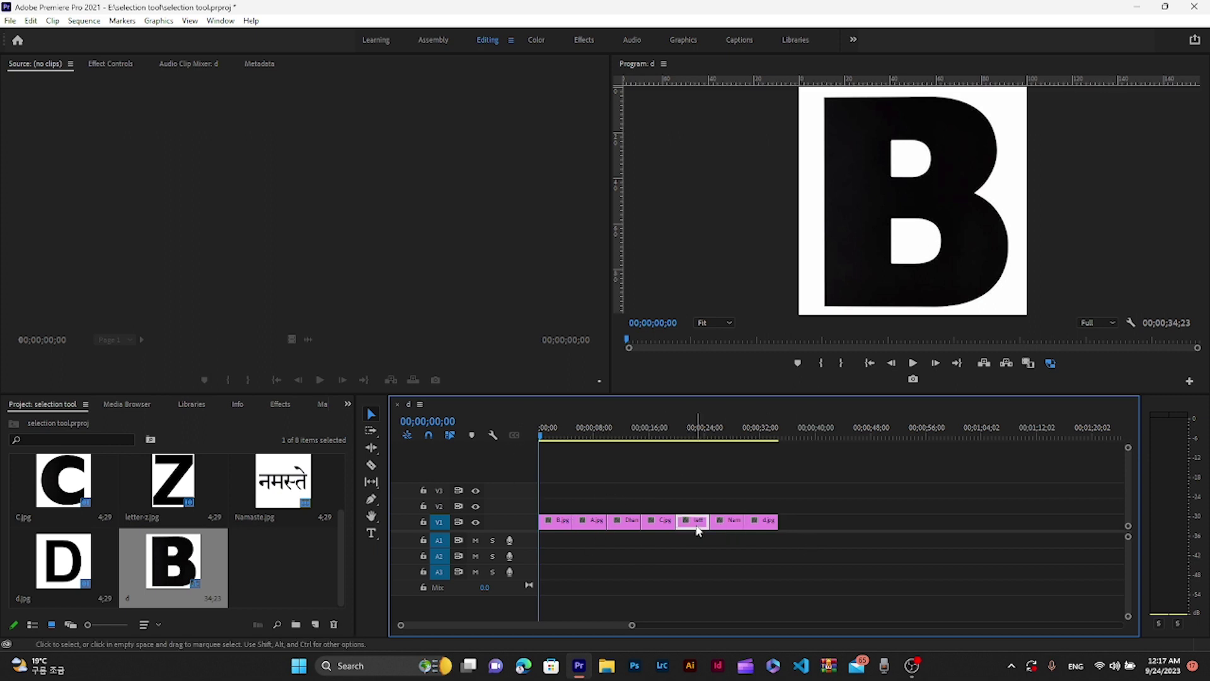
left_click(658, 487)
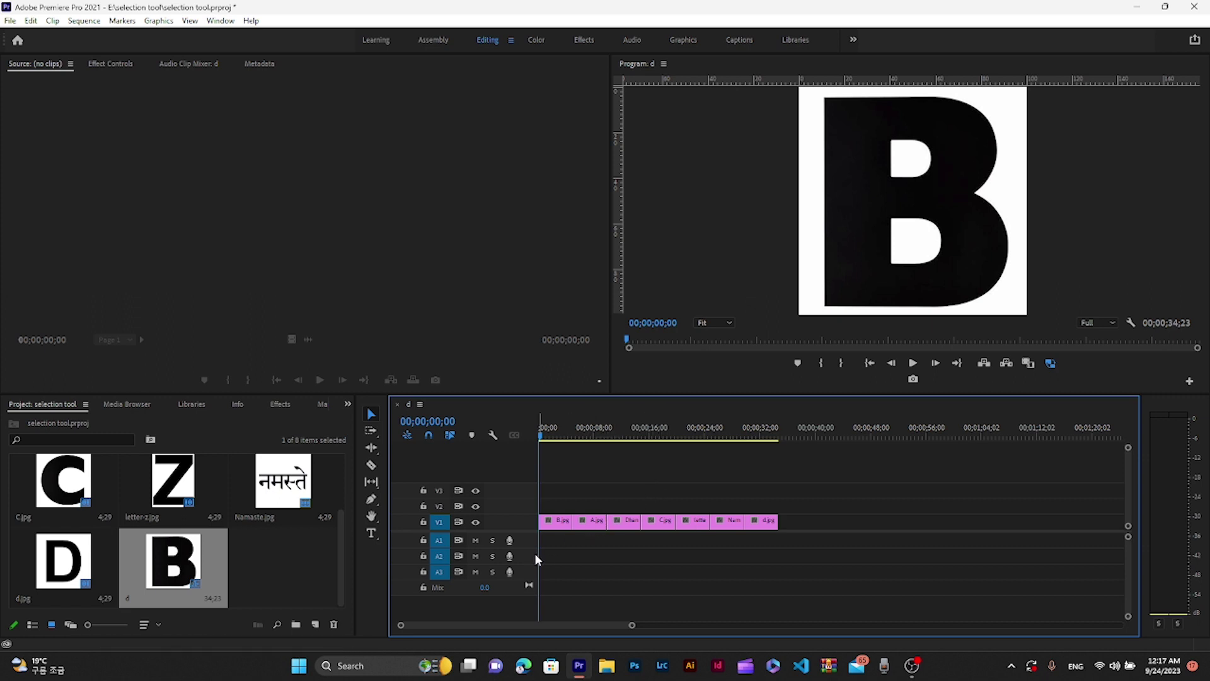
left_click(580, 522, "shift")
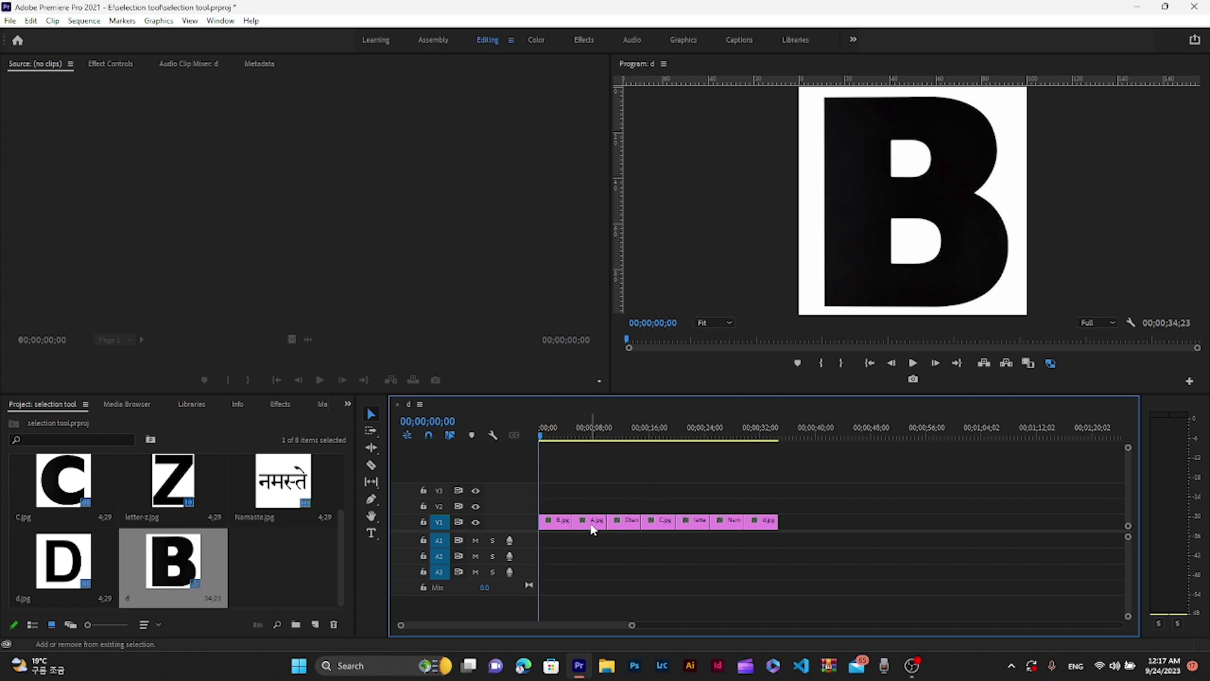
left_click(655, 522, "shift")
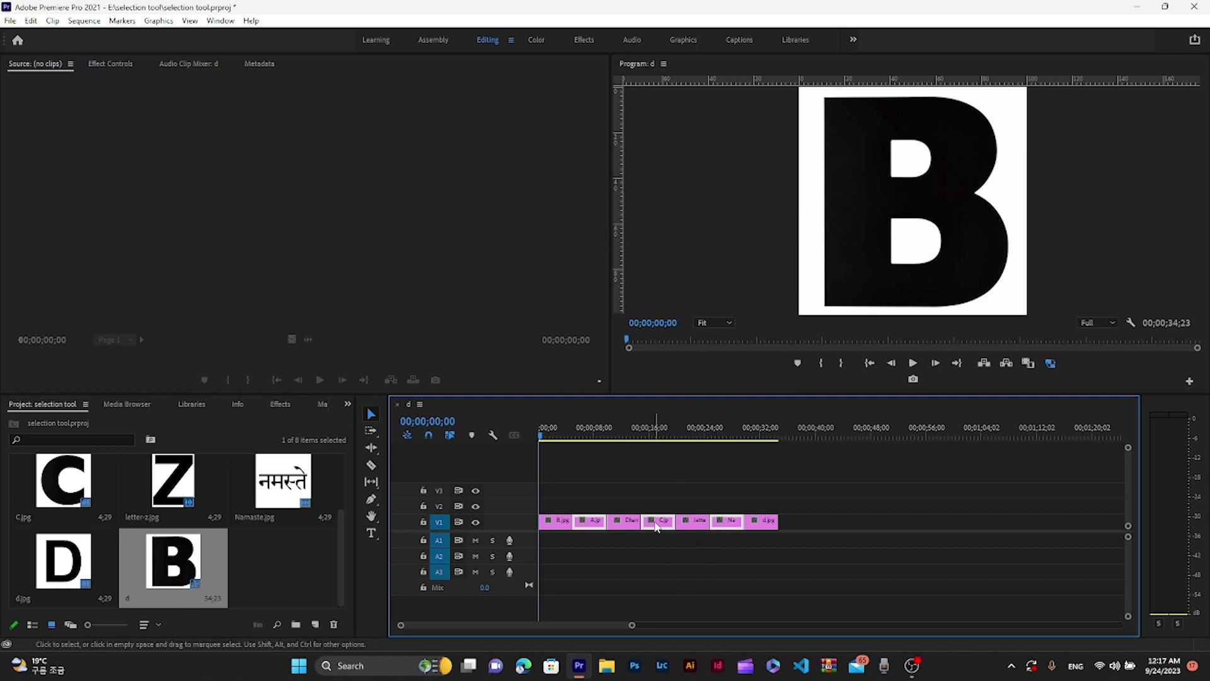
mouse_move(656, 526)
left_mouse_down()
mouse_move(657, 506)
mouse_move(891, 530)
left_mouse_up()
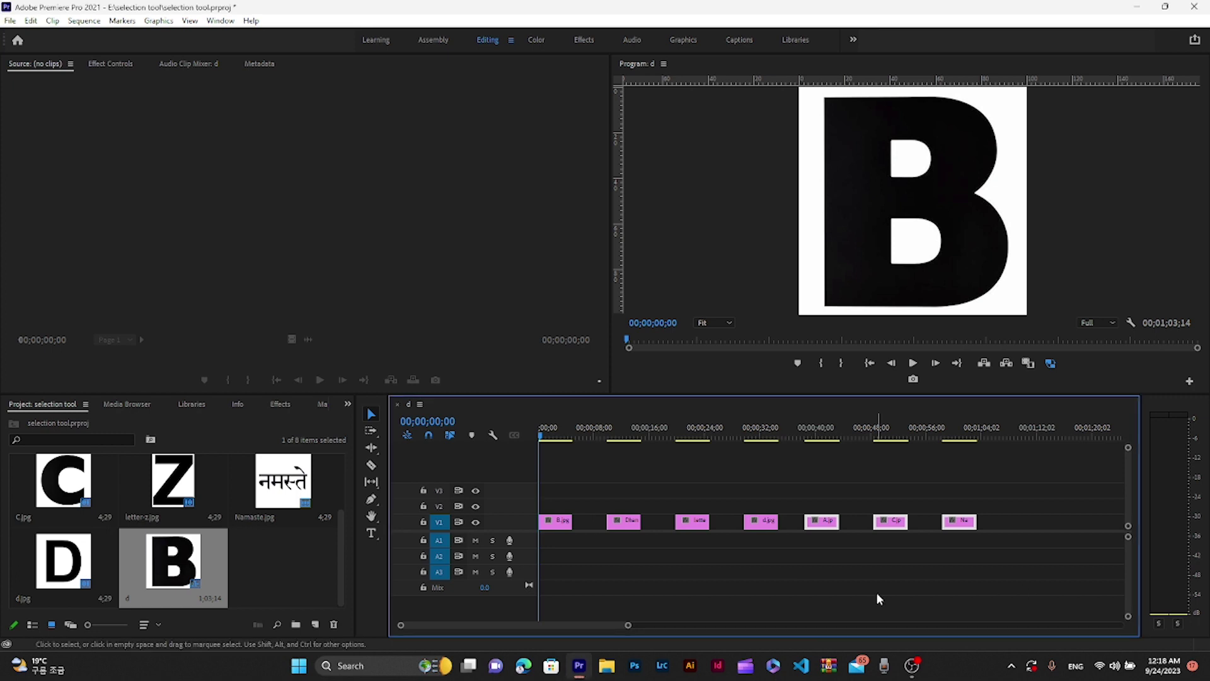
key("ctrl+z")
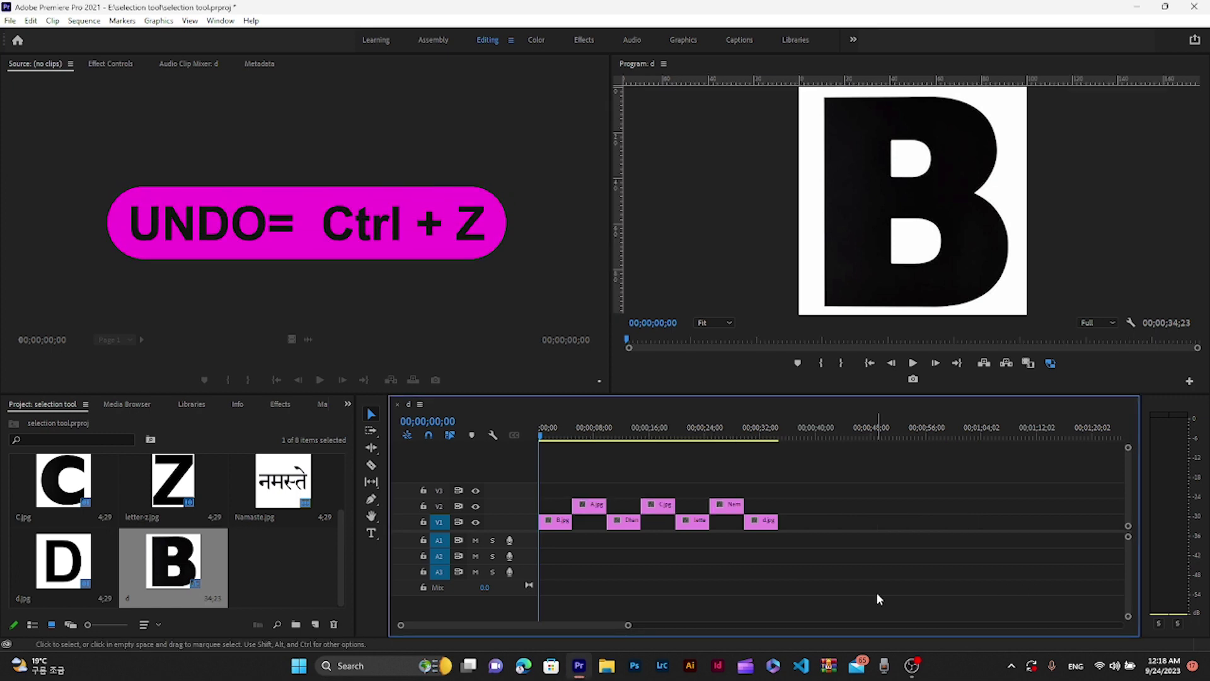
key("ctrl+z")
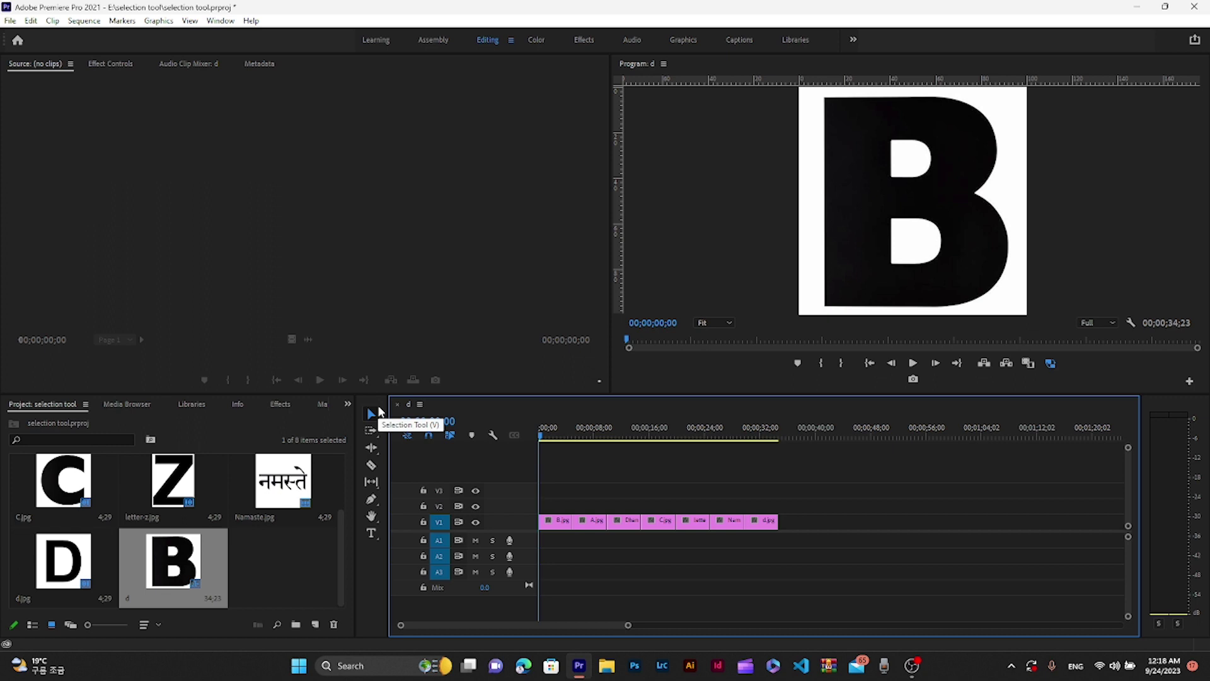
Move the B, A and Dhanyabaad clips from V1 up to V2, keeping their times.
left_click(559, 523, "shift")
left_click(589, 523, "shift")
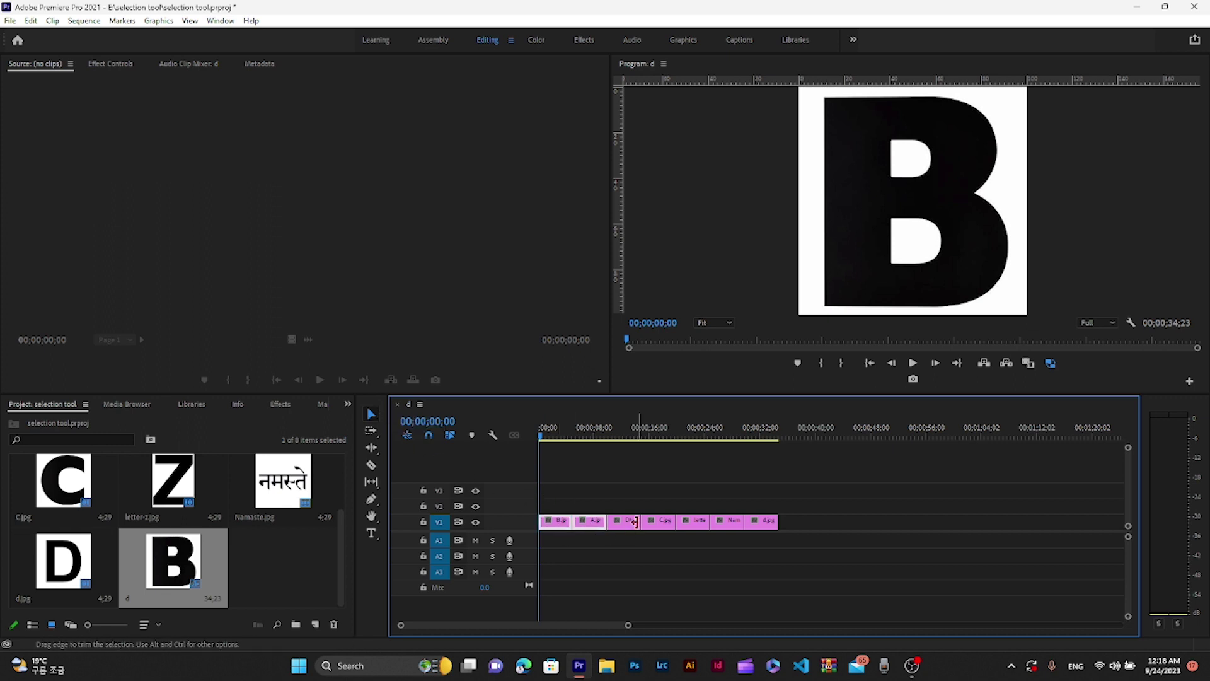
left_click(622, 526, "shift")
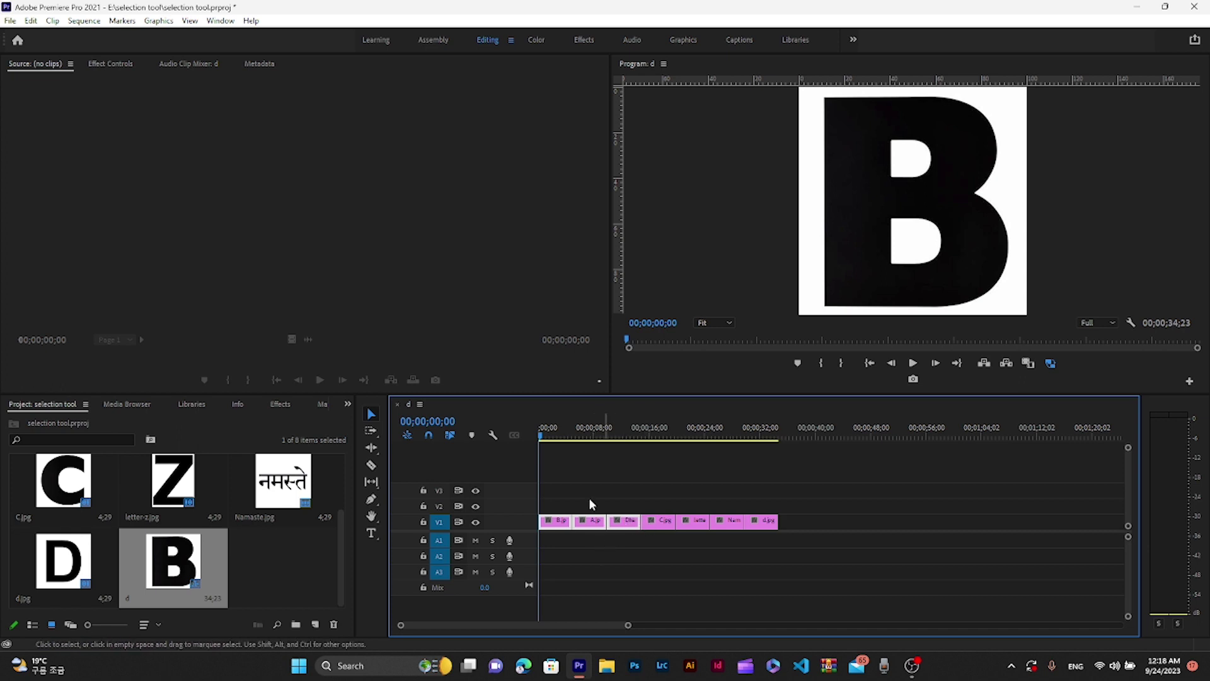
left_click_drag(626, 530, 627, 510)
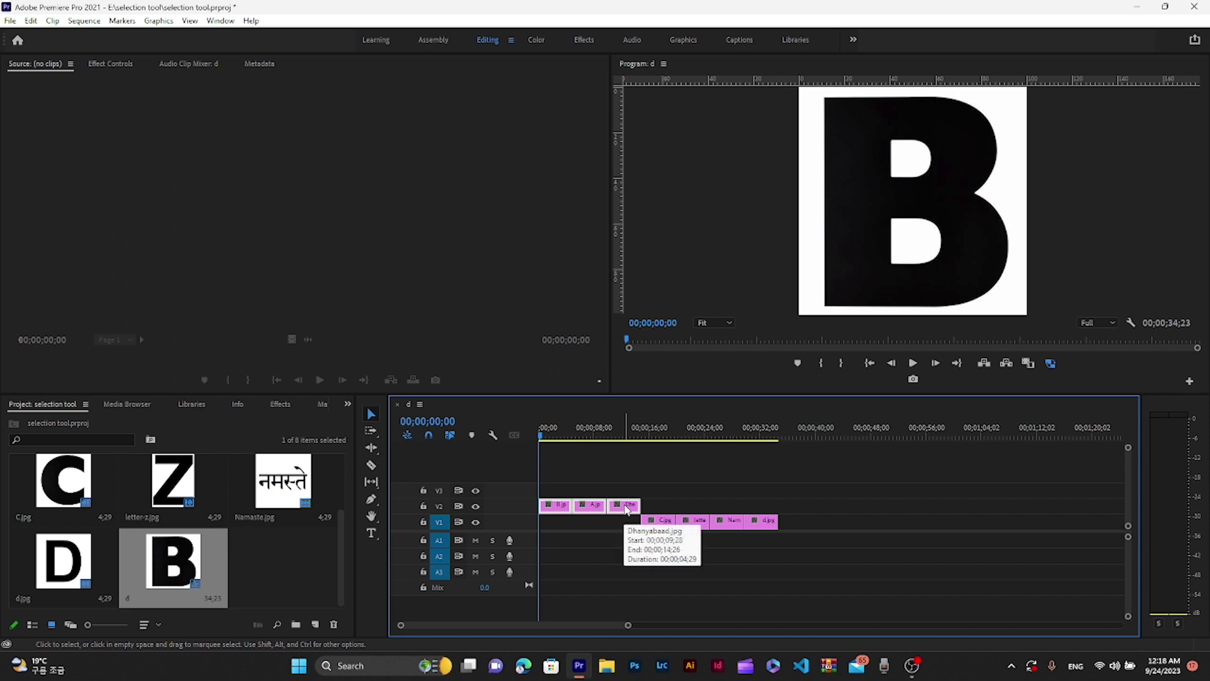
Select the B, A and Dhanyabaad clips on V2 and apply Group to them.
right_click(628, 508)
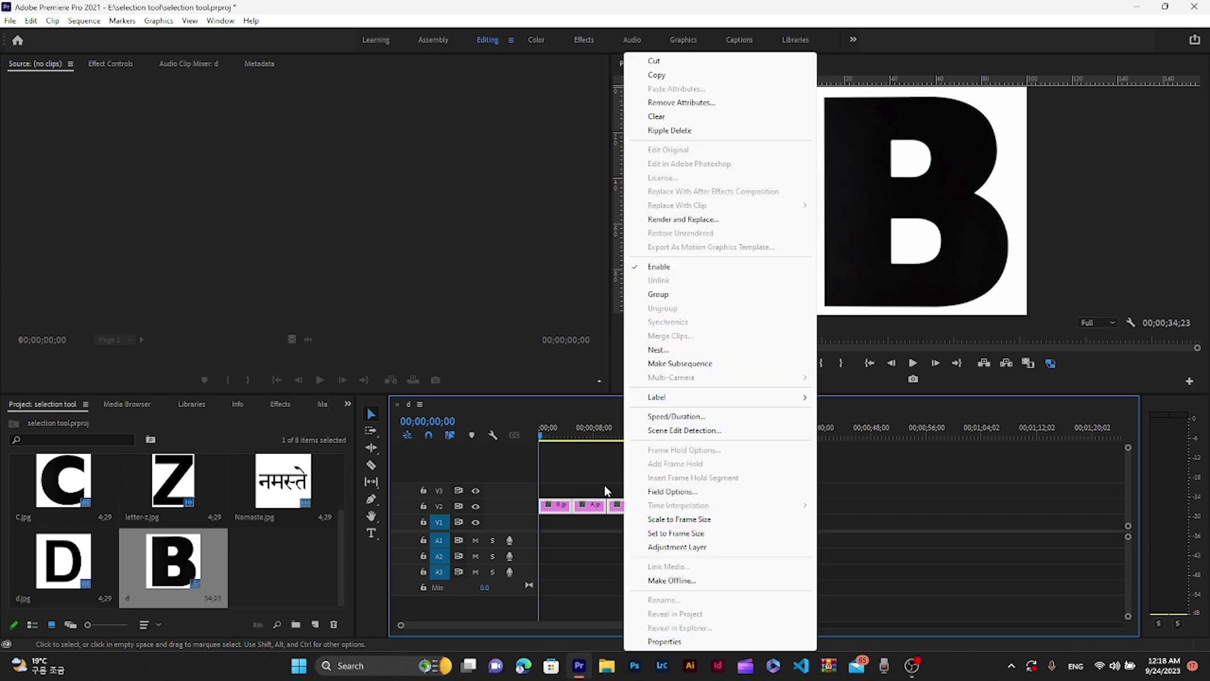
left_click(606, 491)
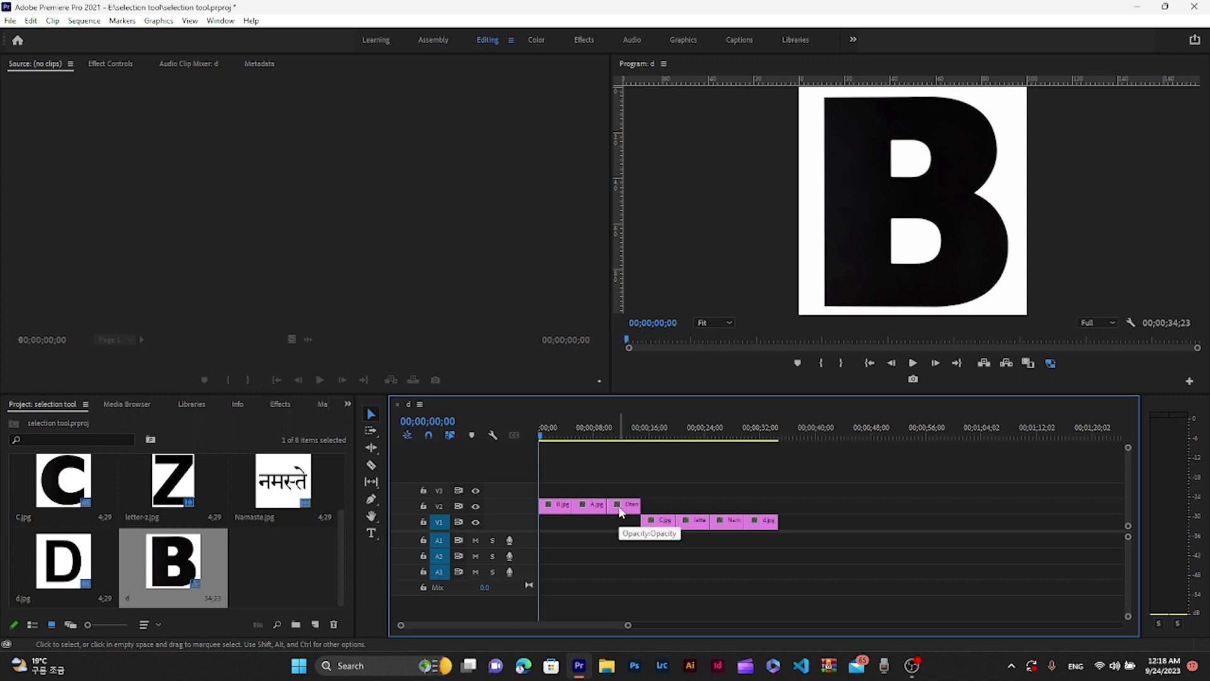
left_click(551, 510)
left_click(583, 509)
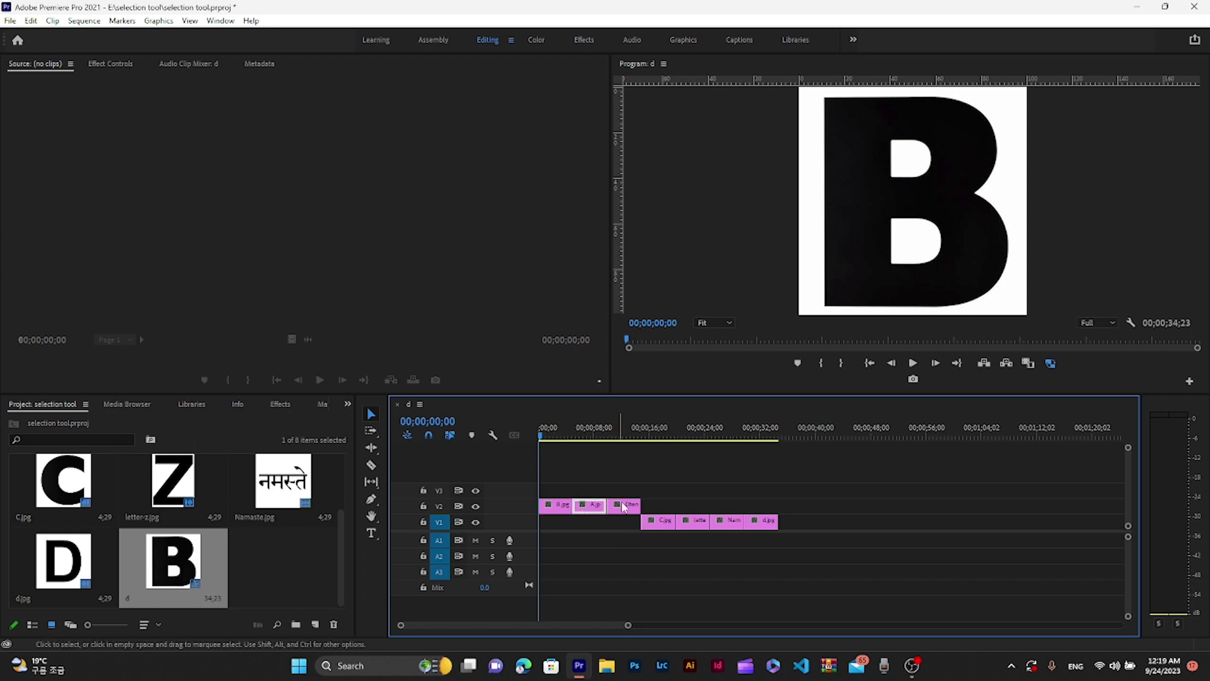
left_click(559, 512, "shift")
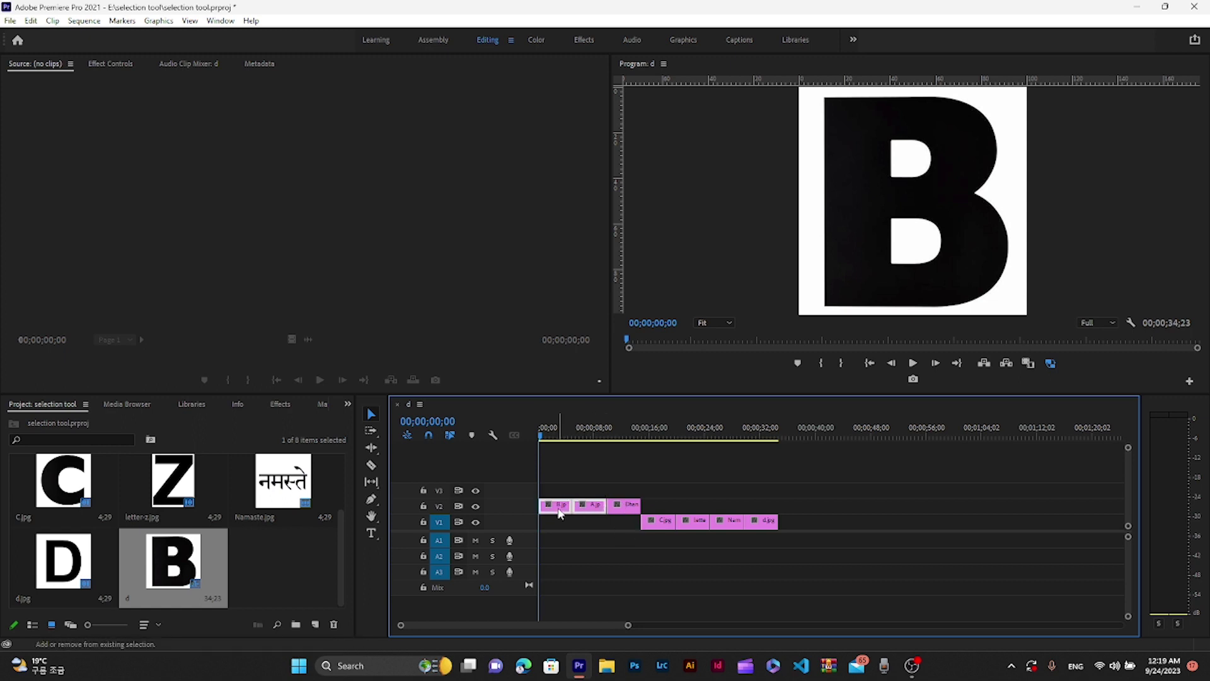
left_click(623, 512, "shift")
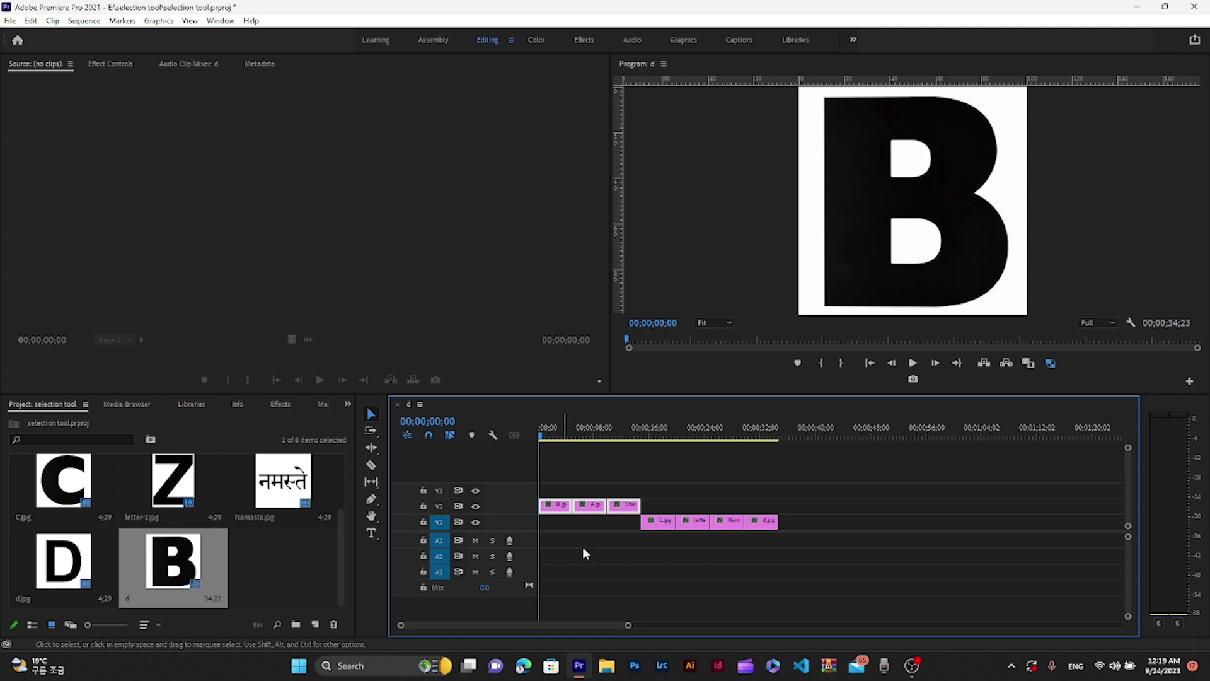
right_click(635, 511)
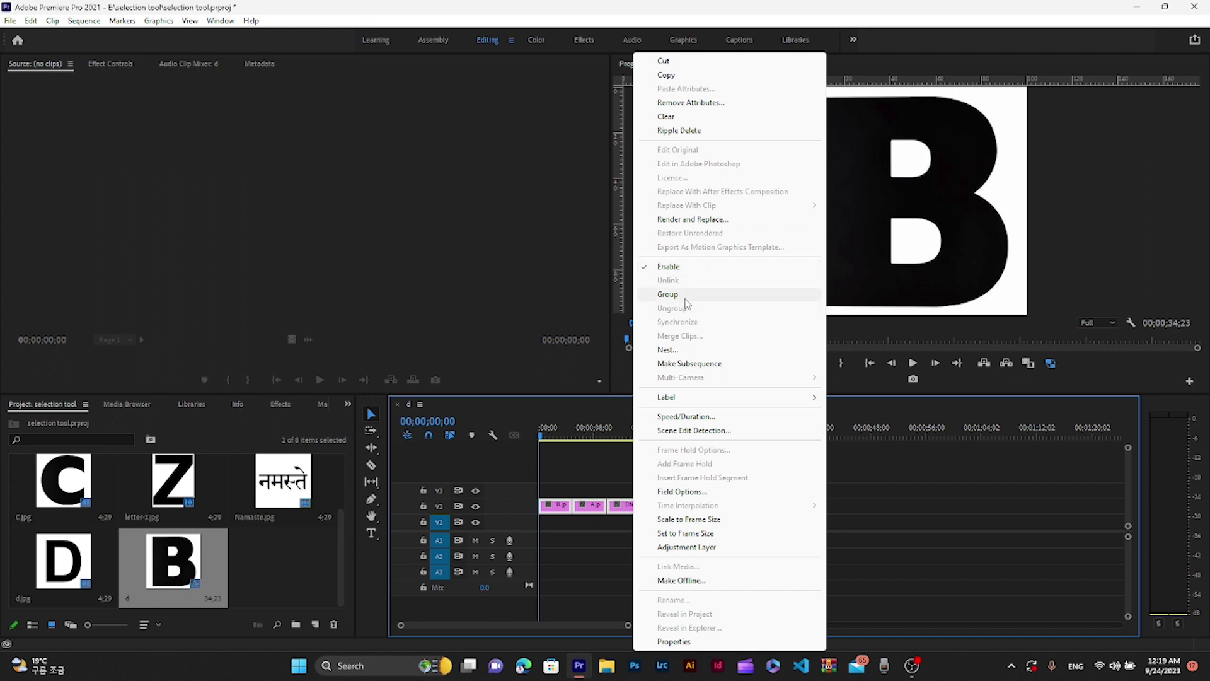
left_click(686, 295)
left_click(876, 505)
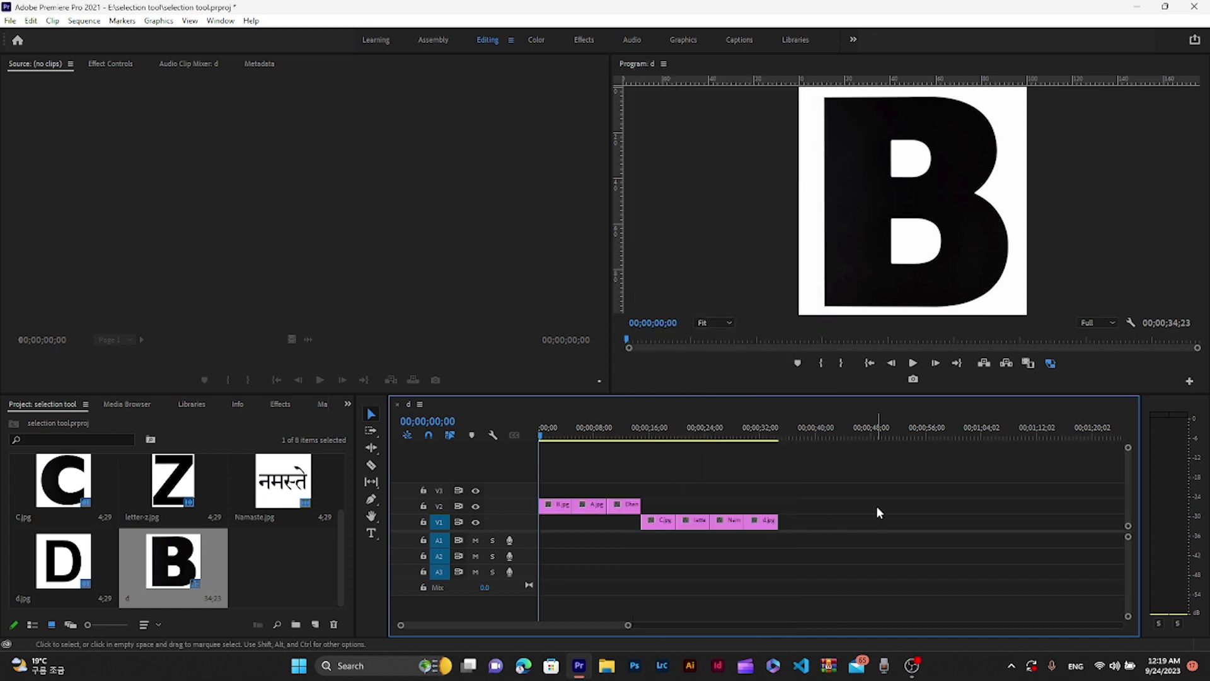
Drag the grouped B, A and Dhanyabaad clips from V2 down to V1, just before C.jpg.
left_click(654, 528)
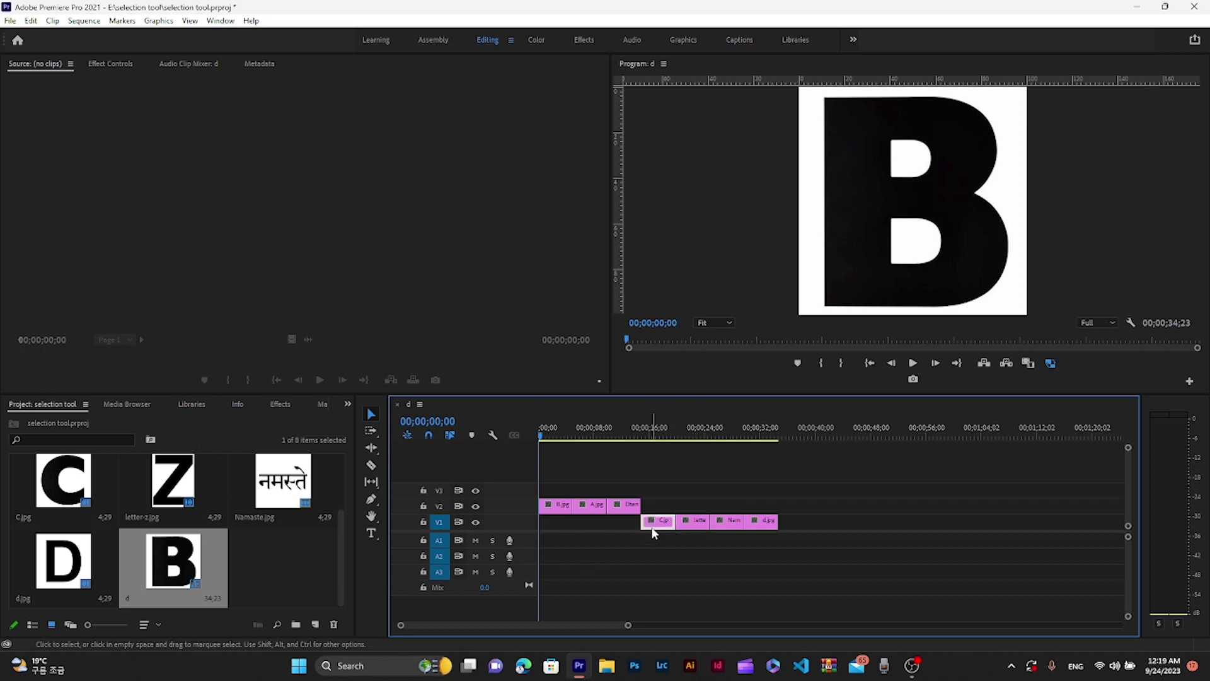
left_click(696, 525)
left_click(652, 441)
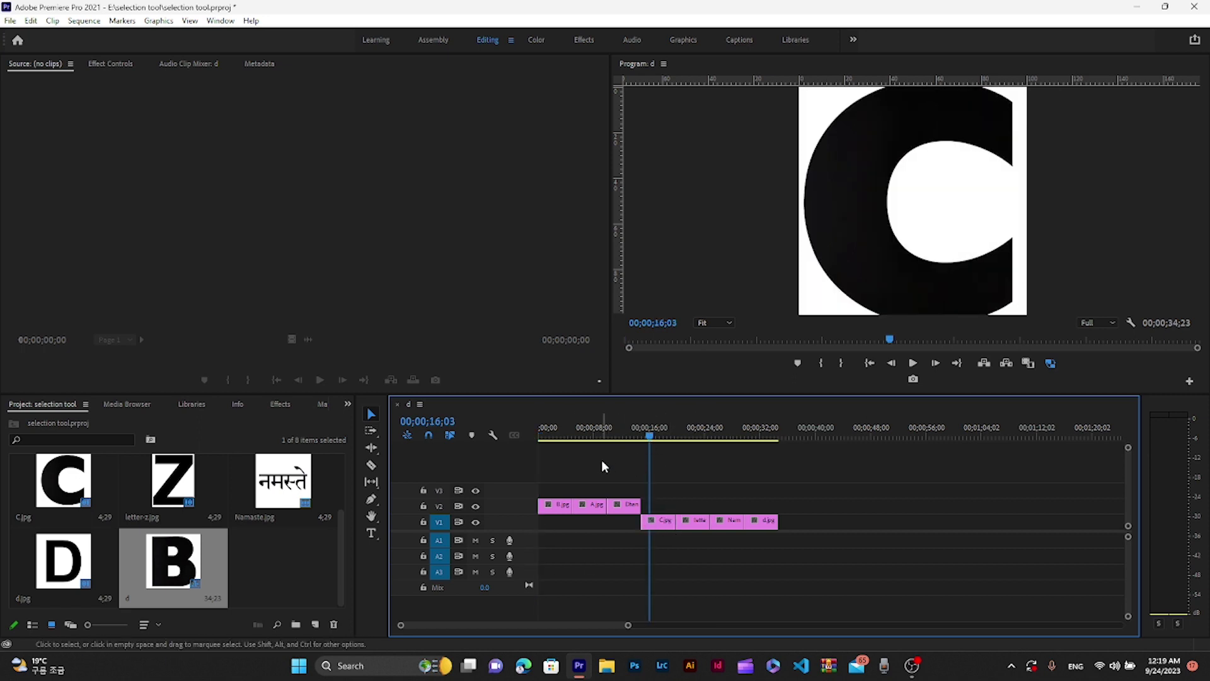
left_click(627, 512)
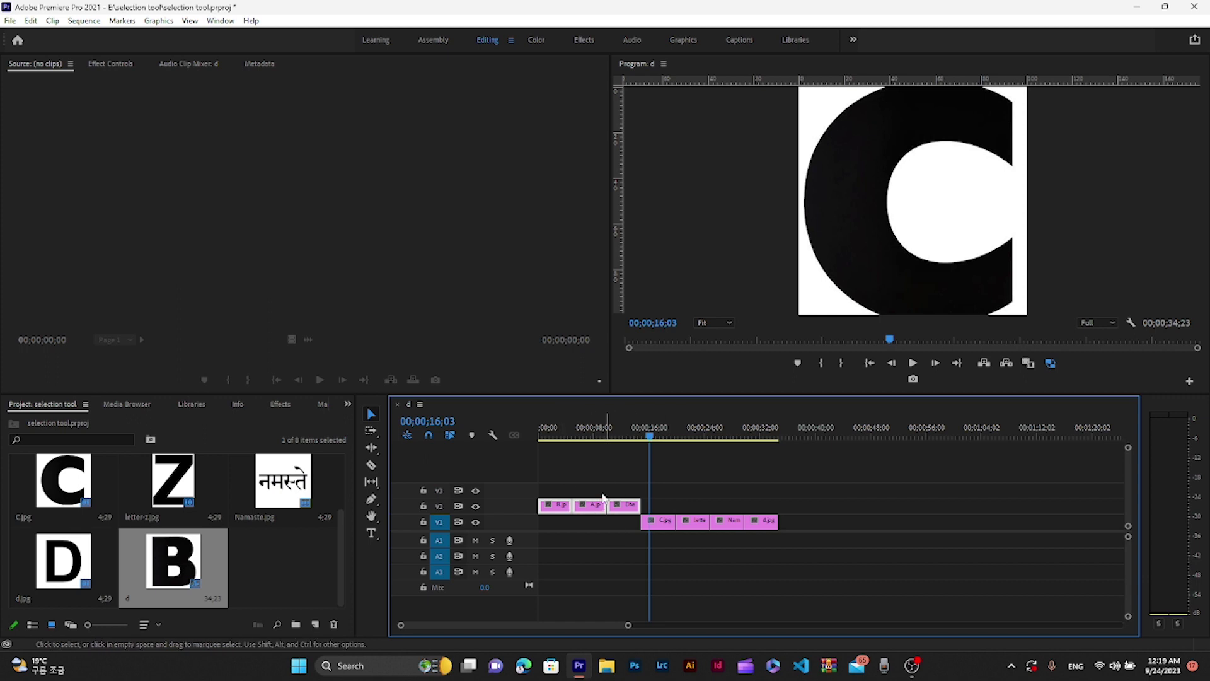
mouse_move(600, 505)
left_mouse_down()
mouse_move(609, 495)
mouse_move(600, 521)
left_mouse_up()
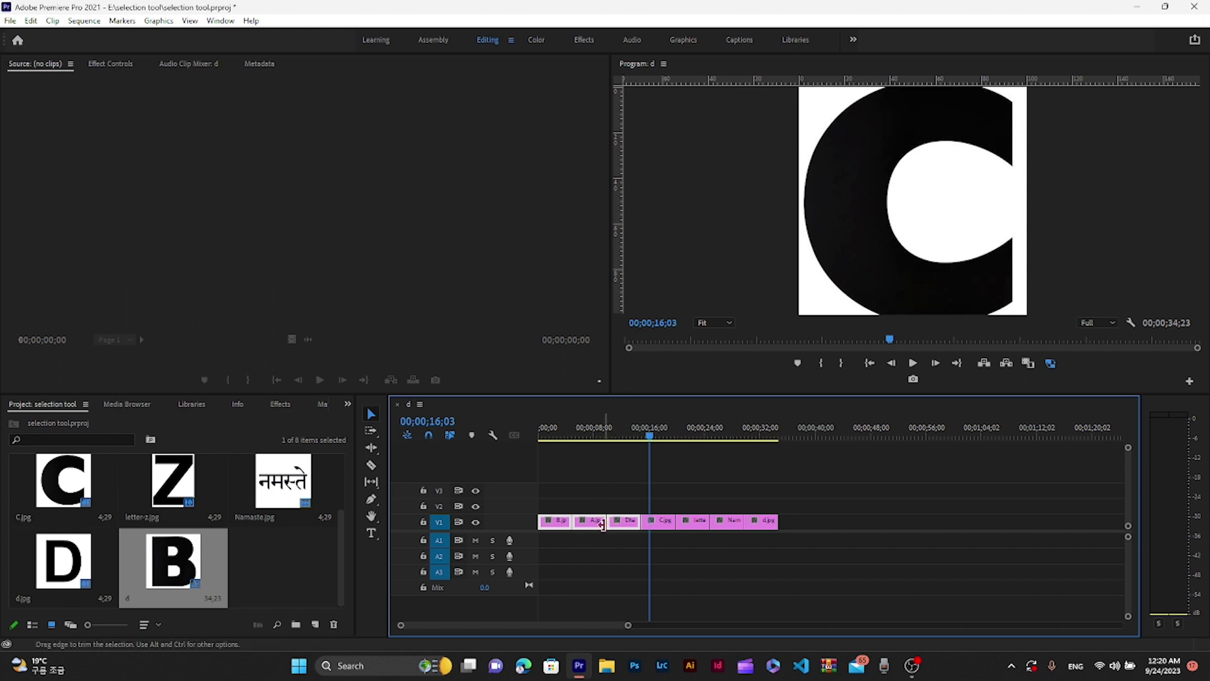
left_click(692, 499)
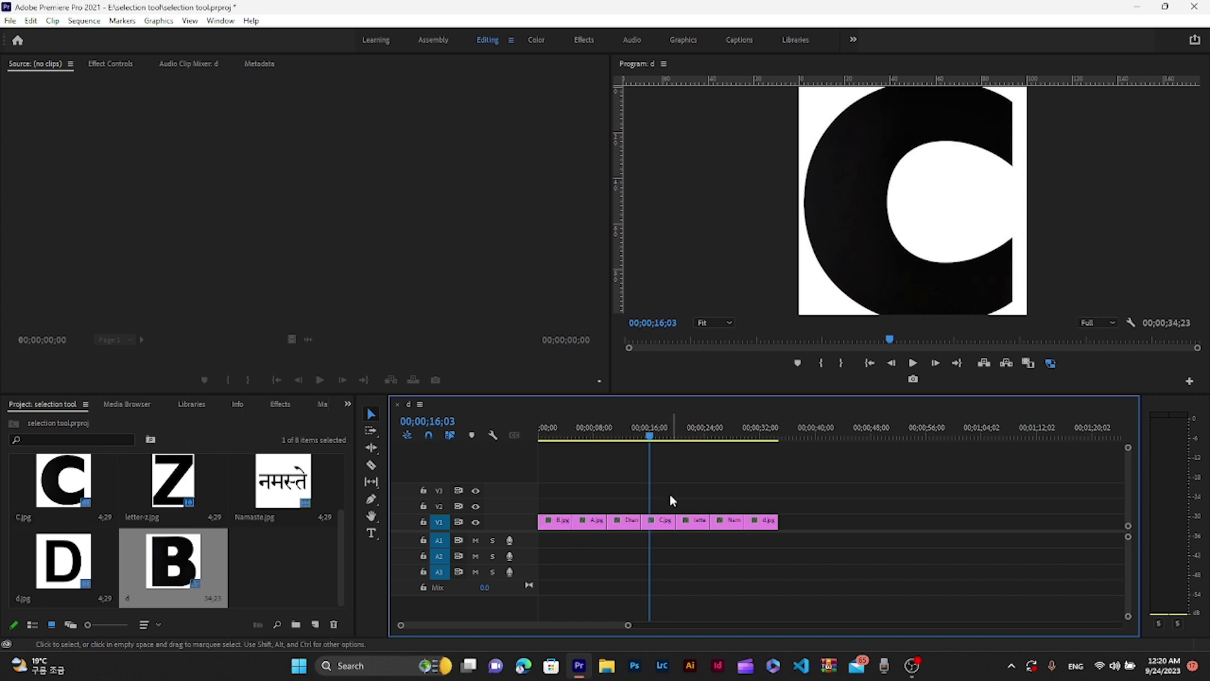
Single out Dhanyabaad from the group, lift it to V2 and Clear it, leaving a gap after A.
left_click(552, 527, "alt")
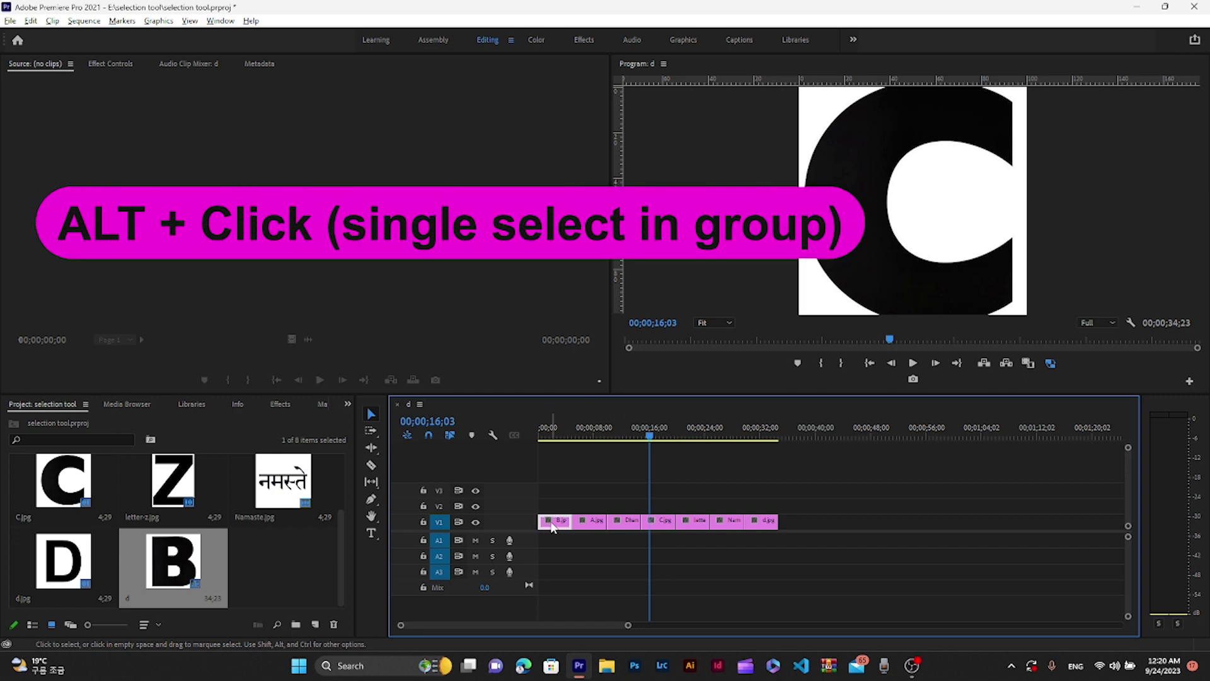
left_click(621, 526, "alt")
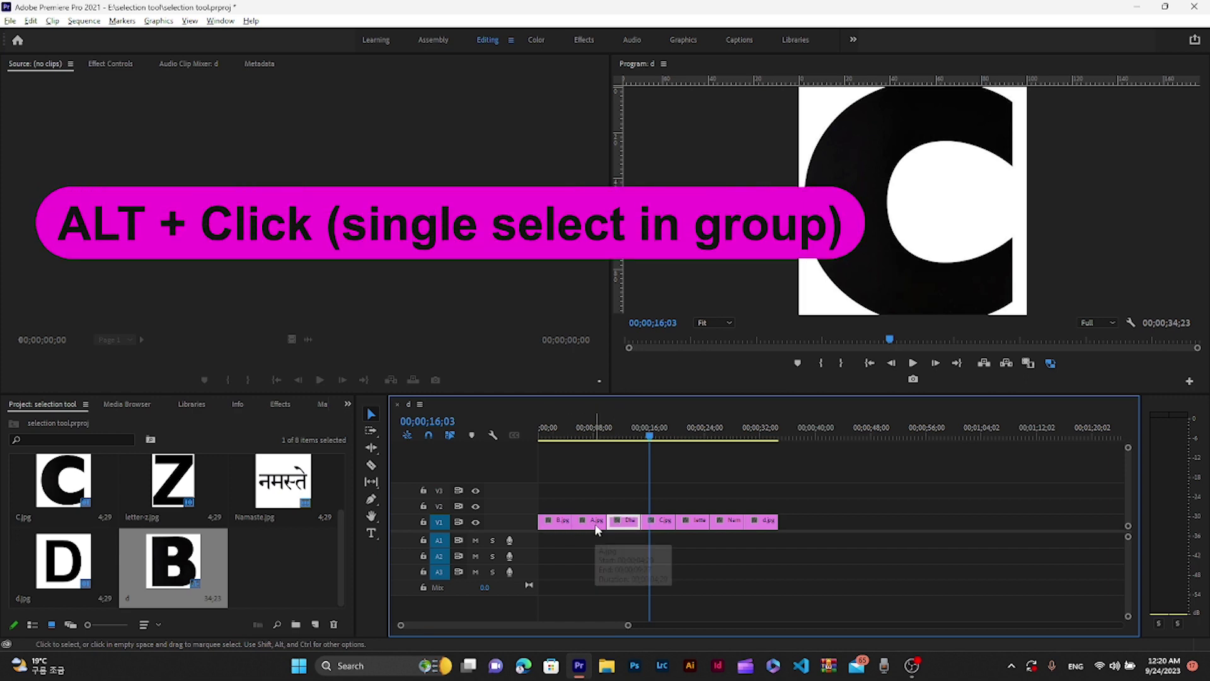
left_click(596, 527, "alt")
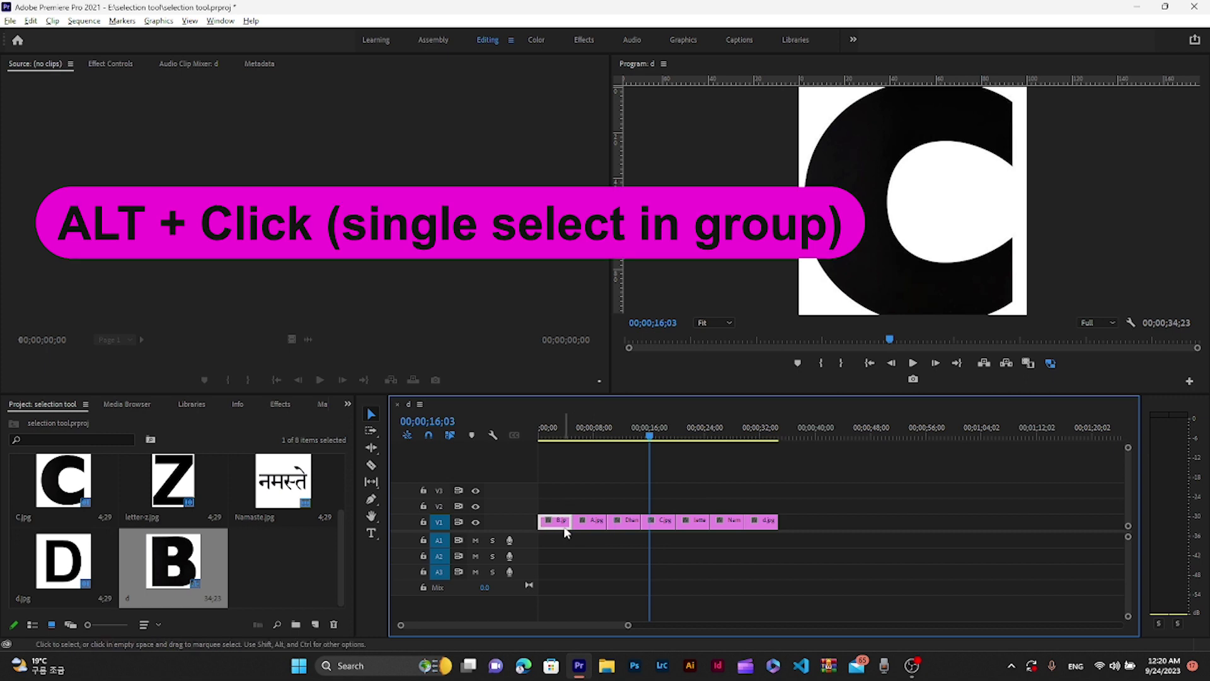
left_click(623, 527, "alt")
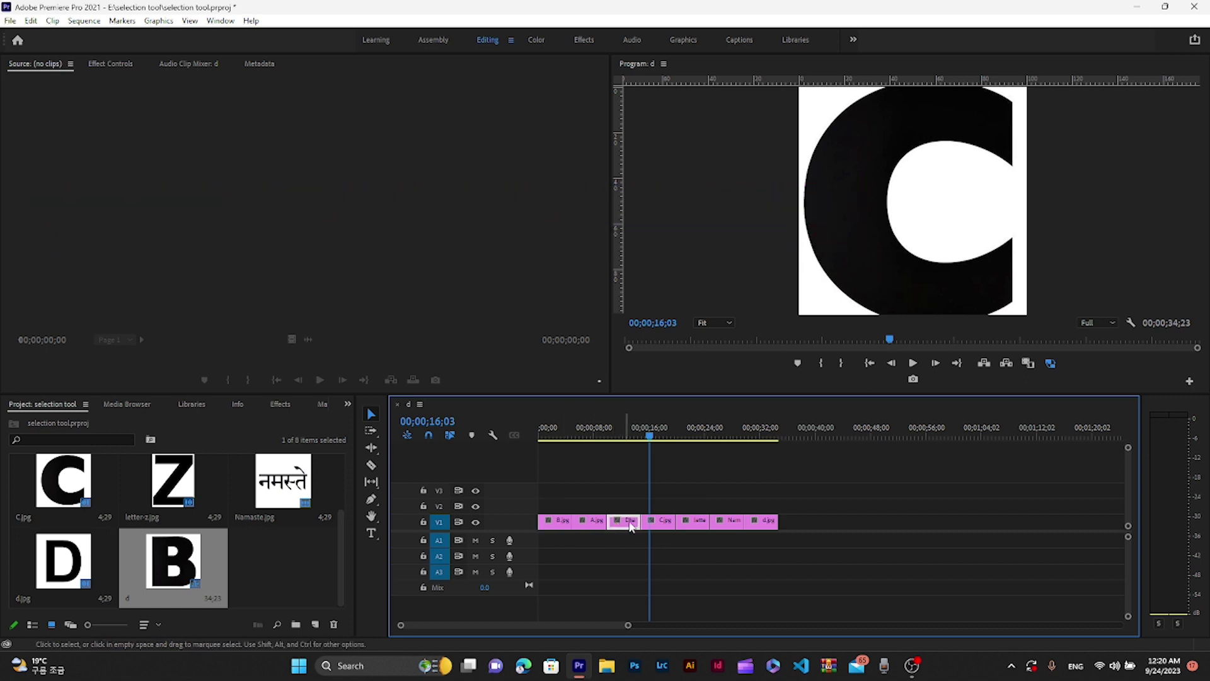
left_click_drag(630, 526, 632, 512)
double_click(631, 507)
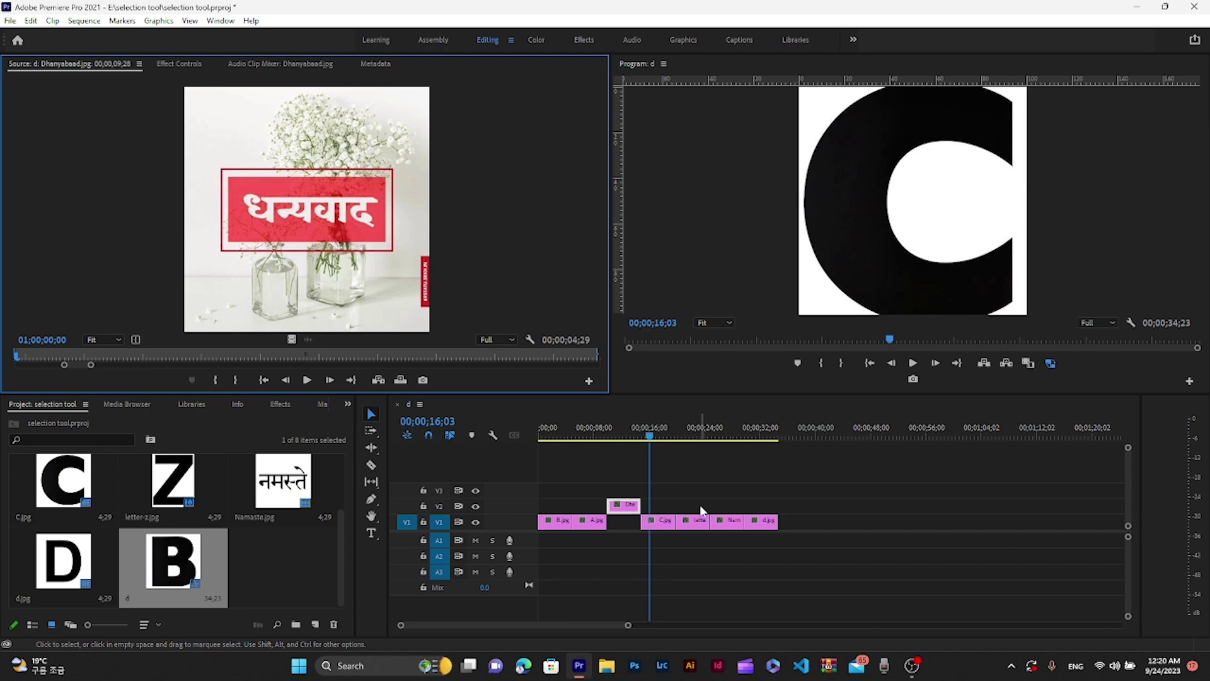
right_click(625, 506)
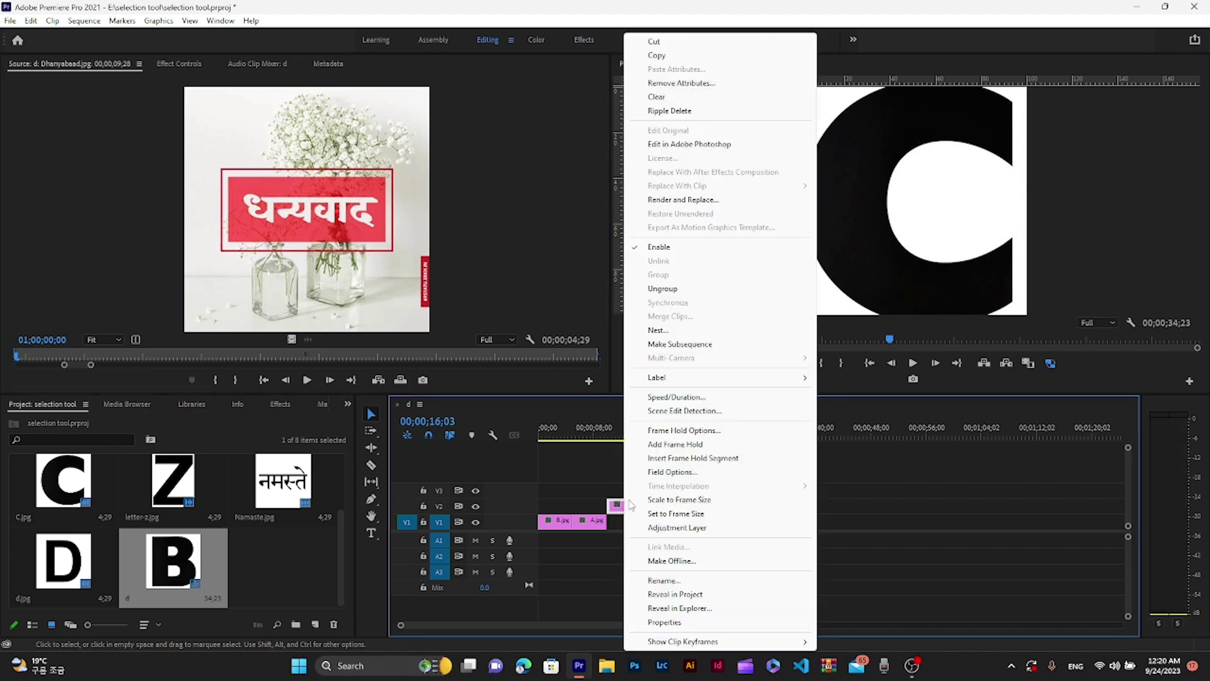
left_click(704, 98)
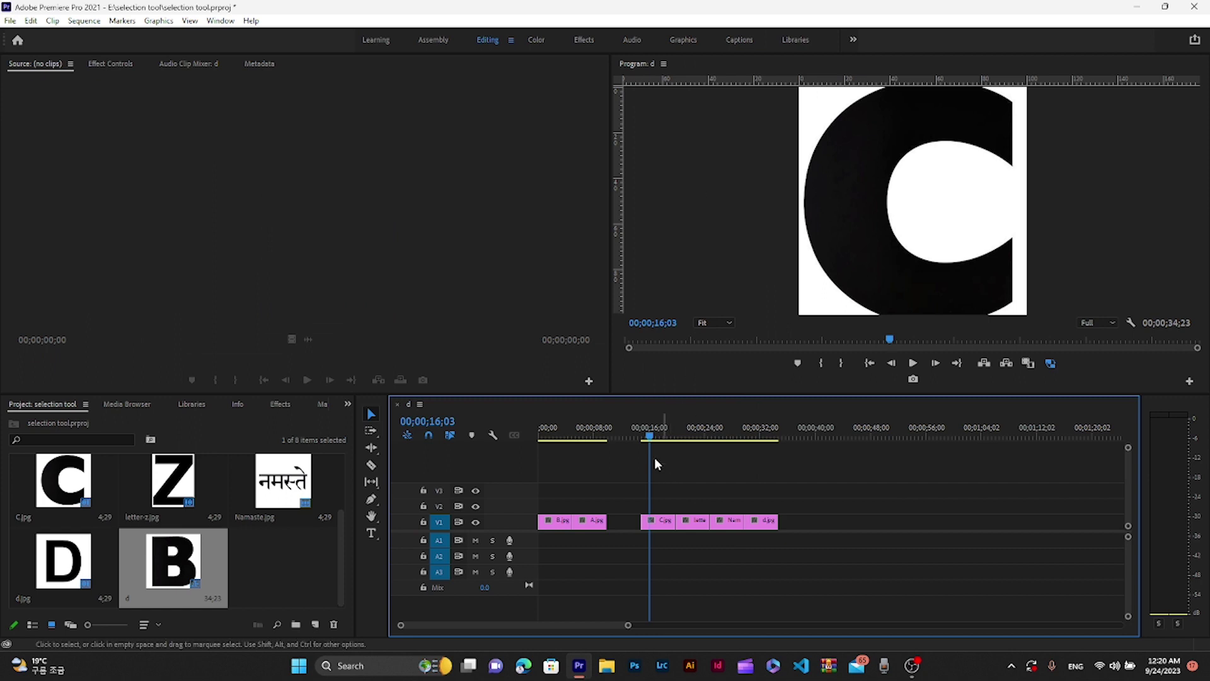
Undo the Clear to bring Dhanyabaad back after A, then zoom in on the first clips.
key("ctrl+z")
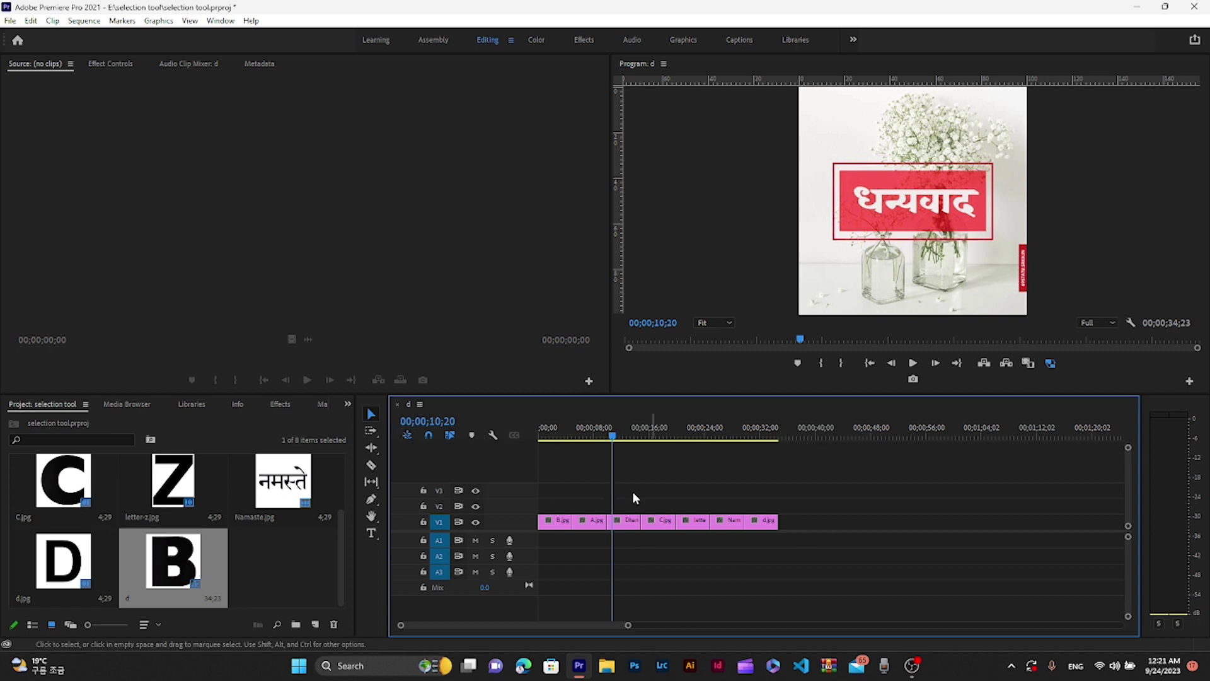
left_click_drag(628, 625, 602, 642)
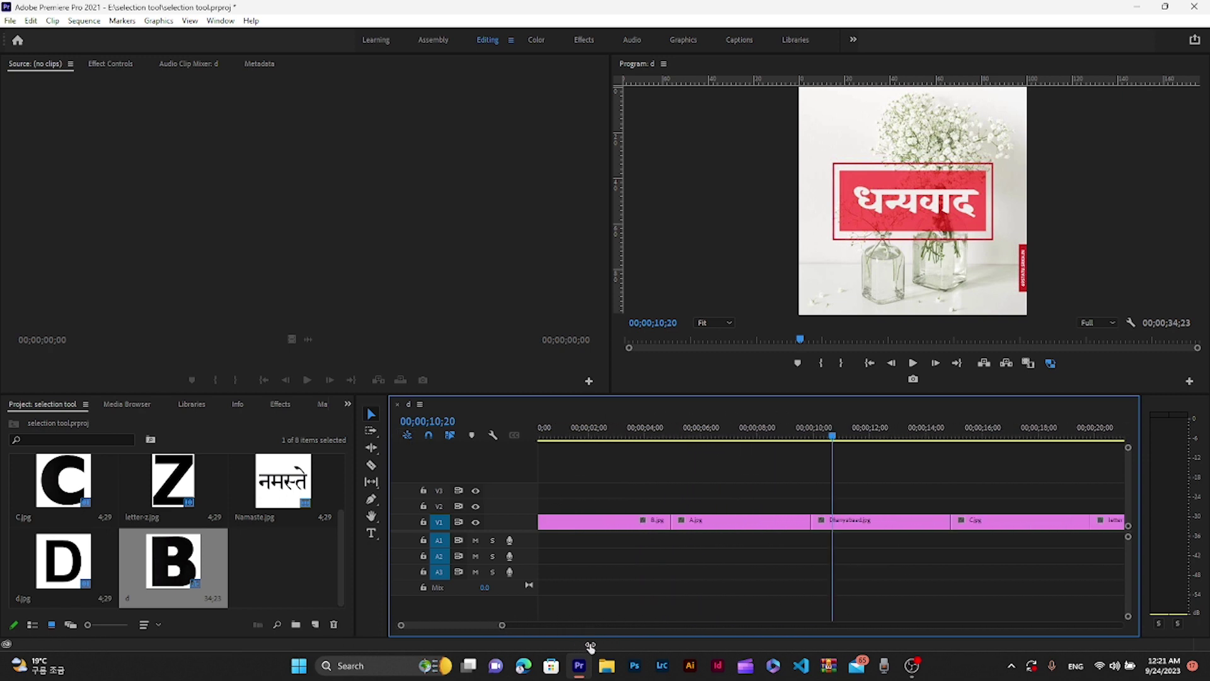
left_click_drag(602, 642, 650, 625)
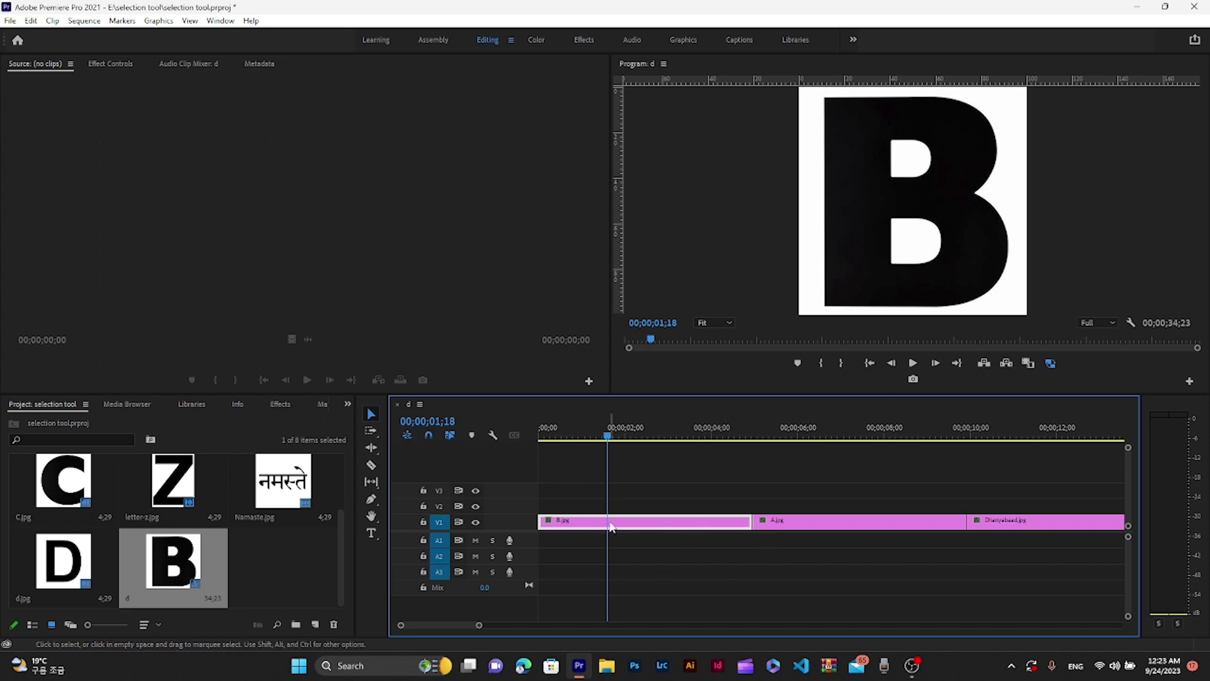
Shorten the end of the B clip and check the gap near the two-second mark.
left_click(630, 516)
left_click_drag(752, 522, 658, 533)
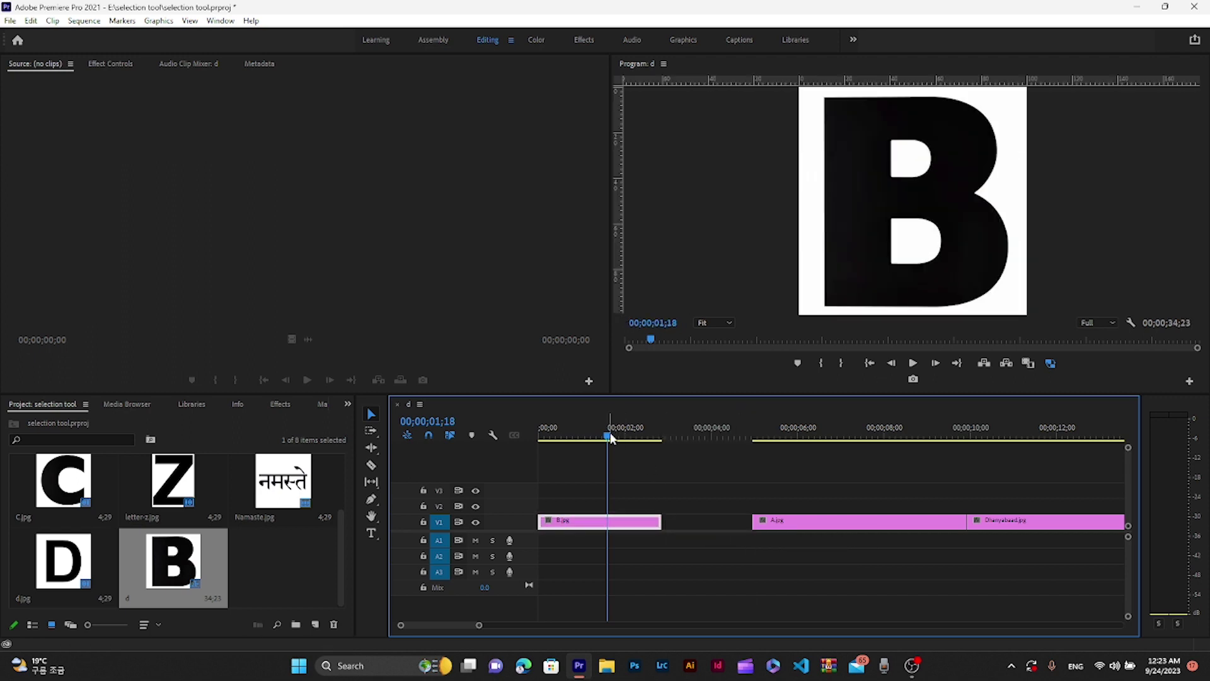
left_click(544, 436)
left_click(643, 434)
mouse_move(664, 461)
left_mouse_down()
mouse_move(654, 468)
mouse_move(668, 478)
mouse_move(726, 493)
mouse_move(617, 492)
mouse_move(751, 521)
left_mouse_up()
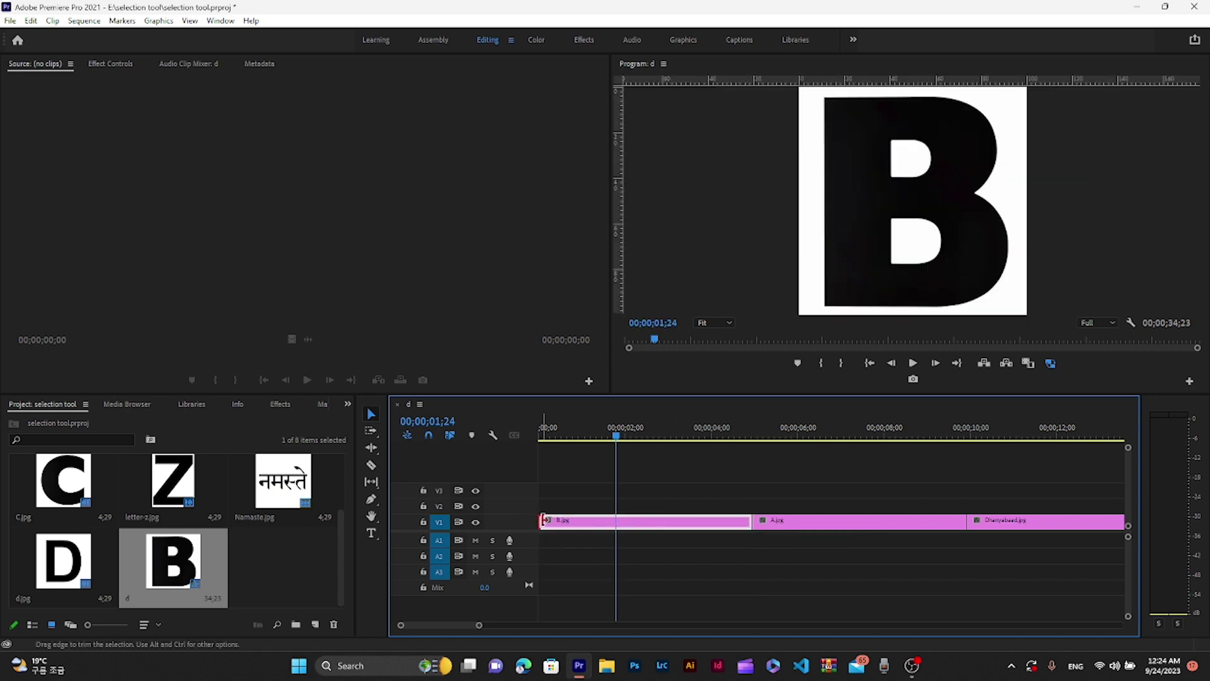
Trim B's start so it begins about two seconds in, then zoom the timeline out.
left_click_drag(544, 519, 638, 521)
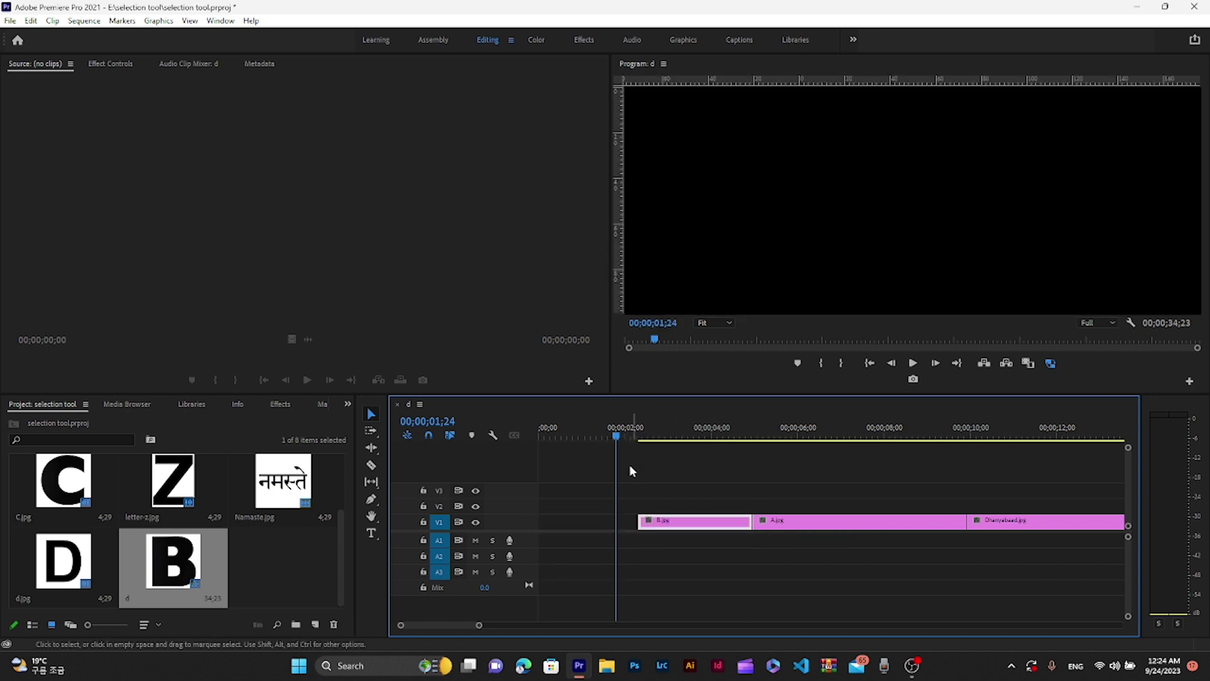
mouse_move(616, 435)
left_mouse_down()
mouse_move(531, 445)
mouse_move(673, 478)
left_mouse_up()
left_click(692, 482)
left_click_drag(479, 624, 597, 626)
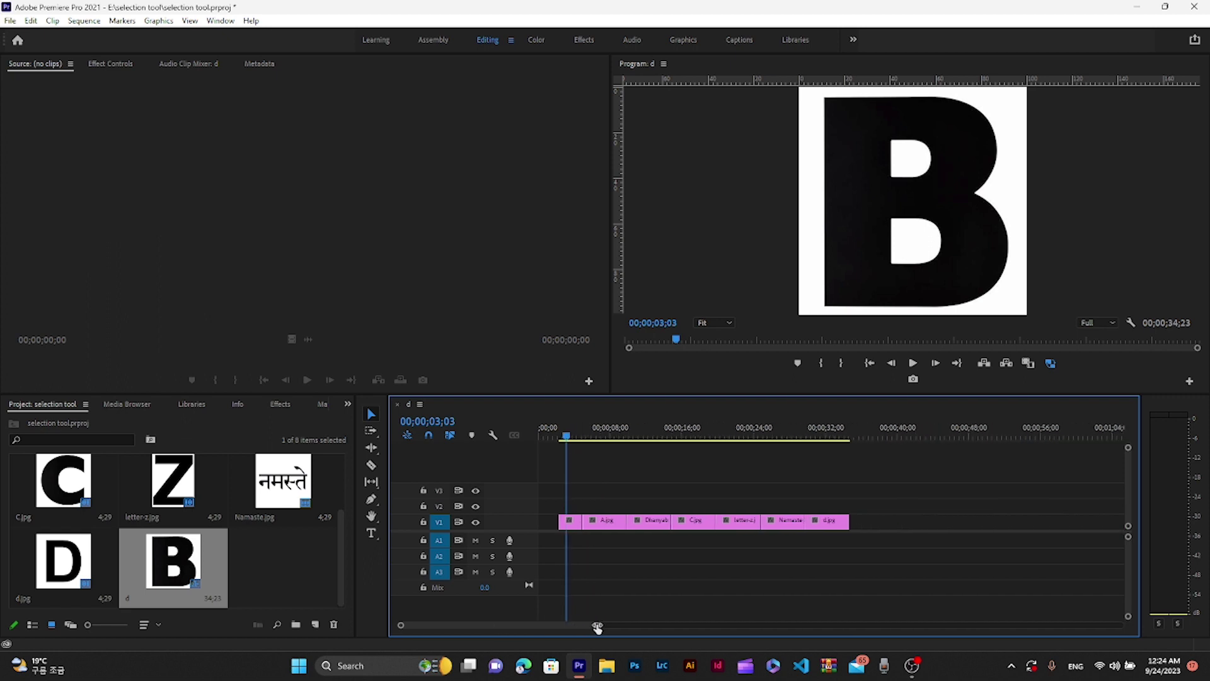
Trim Dhanyavad's start, then ripple delete the gaps after A.jpg and at the sequence start.
left_click(643, 531)
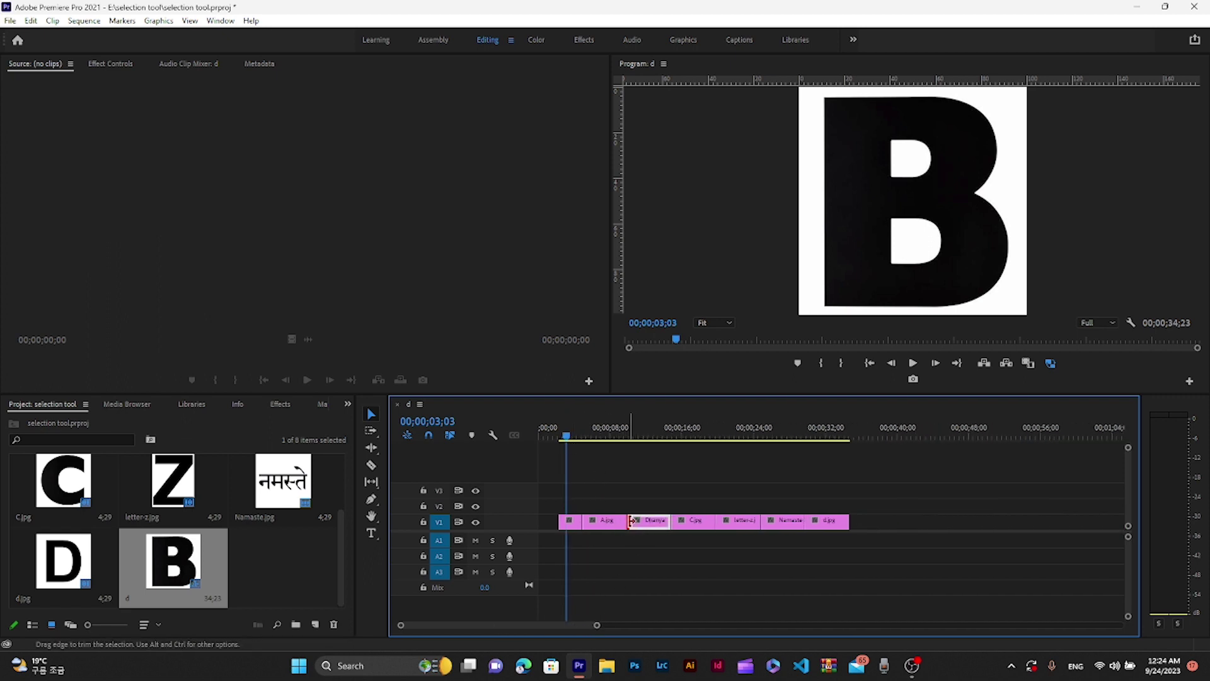
left_click_drag(631, 522, 651, 523)
right_click(639, 522)
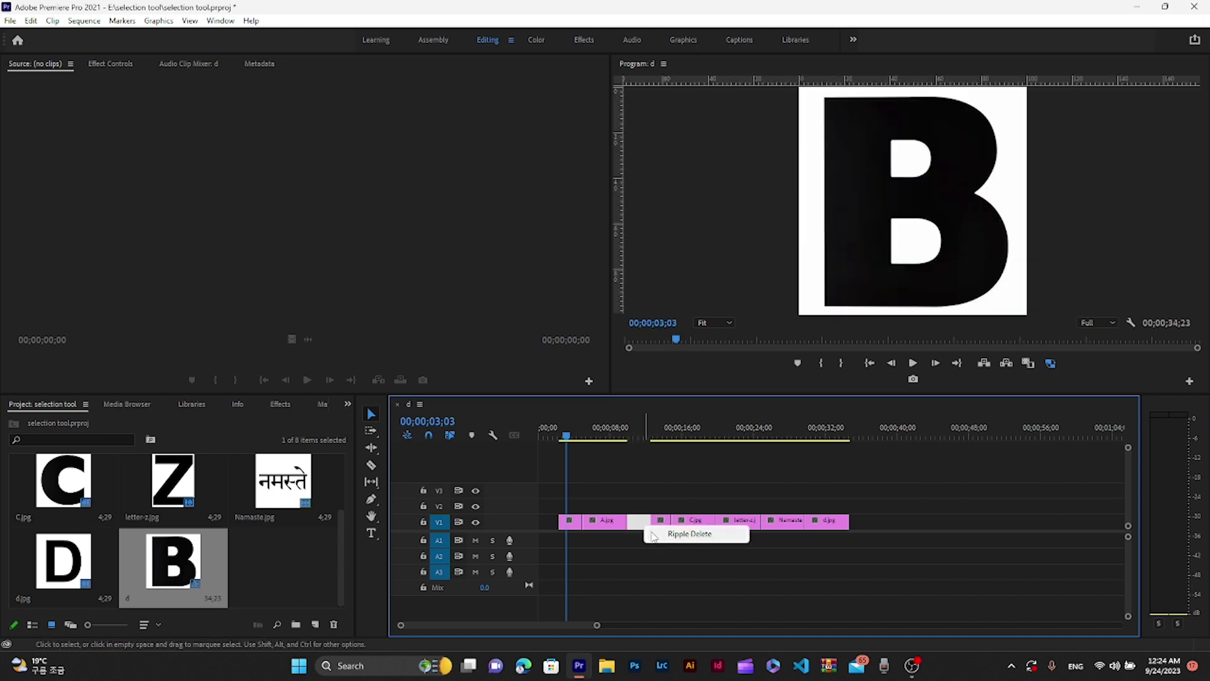
left_click(655, 536)
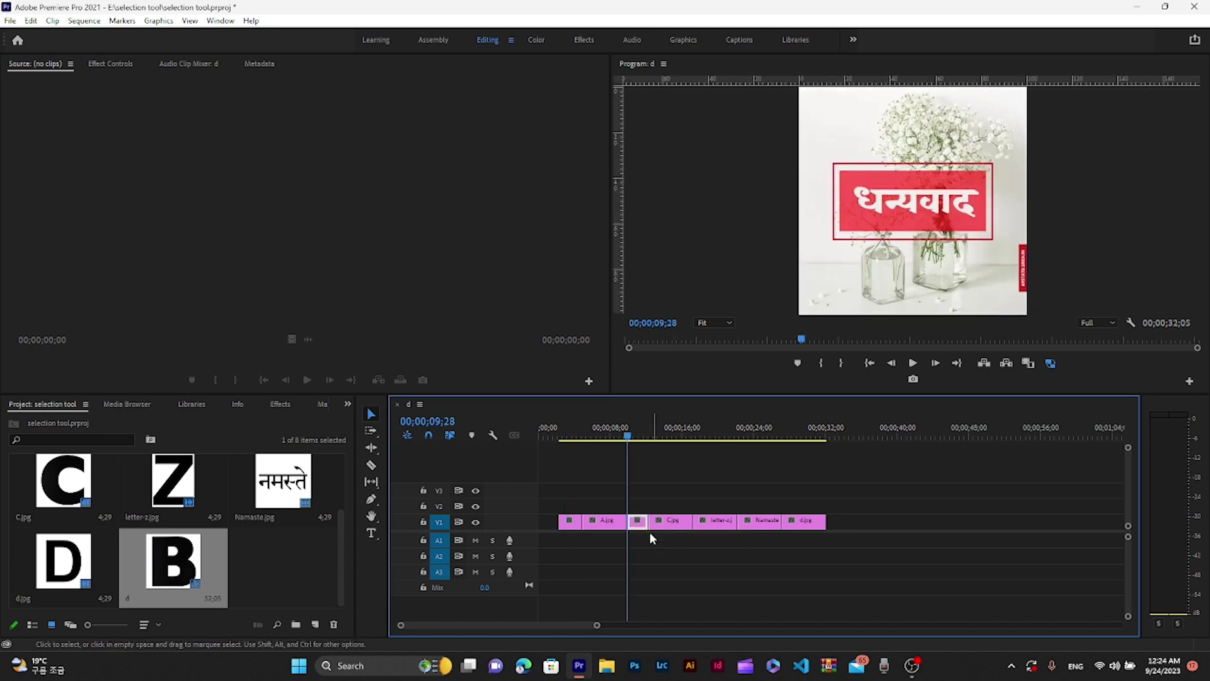
right_click(546, 525)
left_click(570, 532)
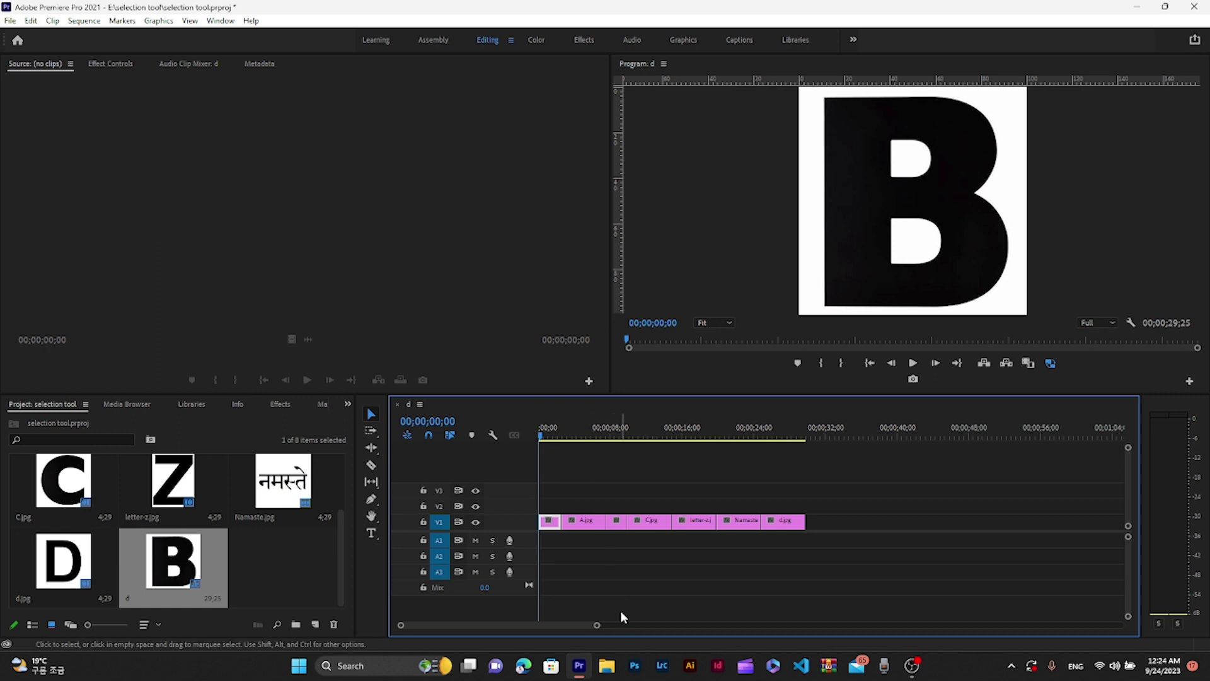
Fit the whole 00;00;29;25 sequence in the timeline and show the Effect Controls panel.
mouse_move(597, 624)
left_mouse_down()
mouse_move(534, 625)
mouse_move(573, 632)
left_mouse_up()
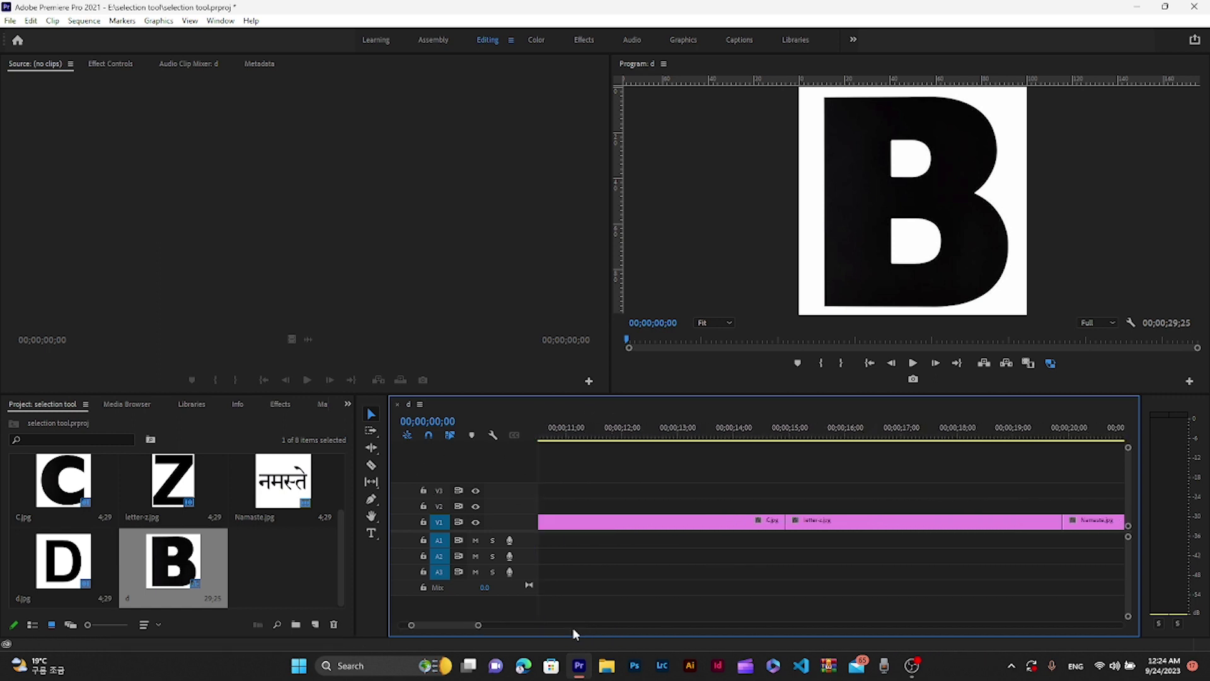
key("backslash")
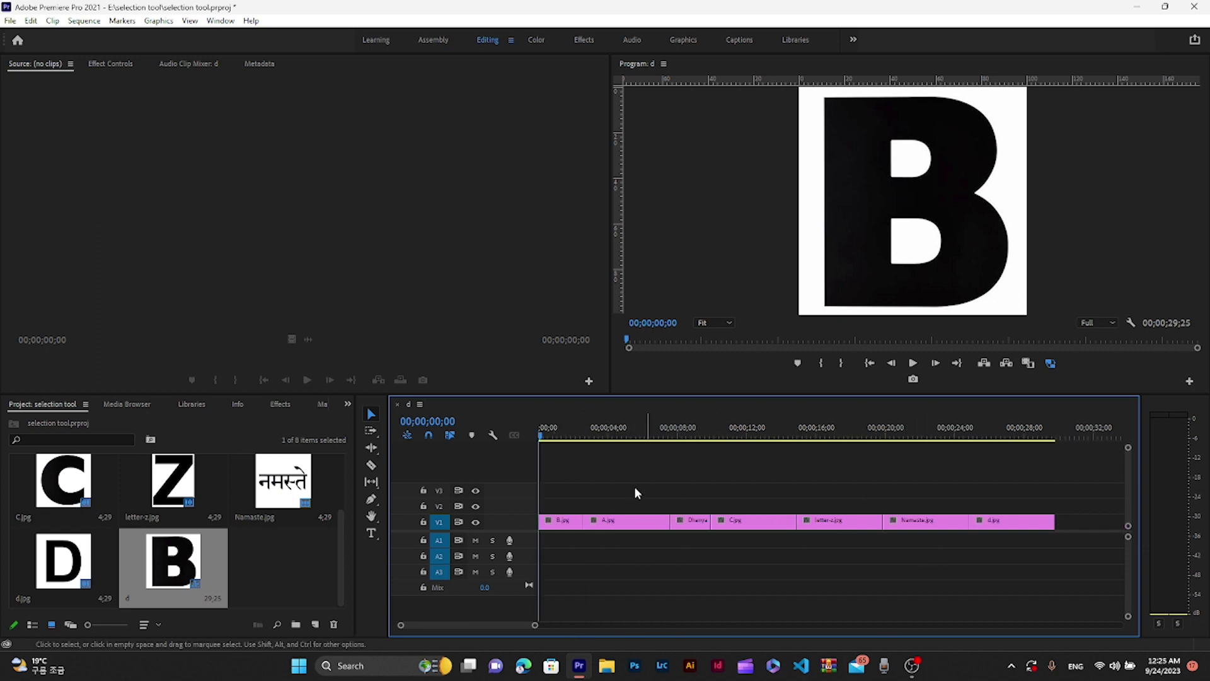
left_click(644, 521)
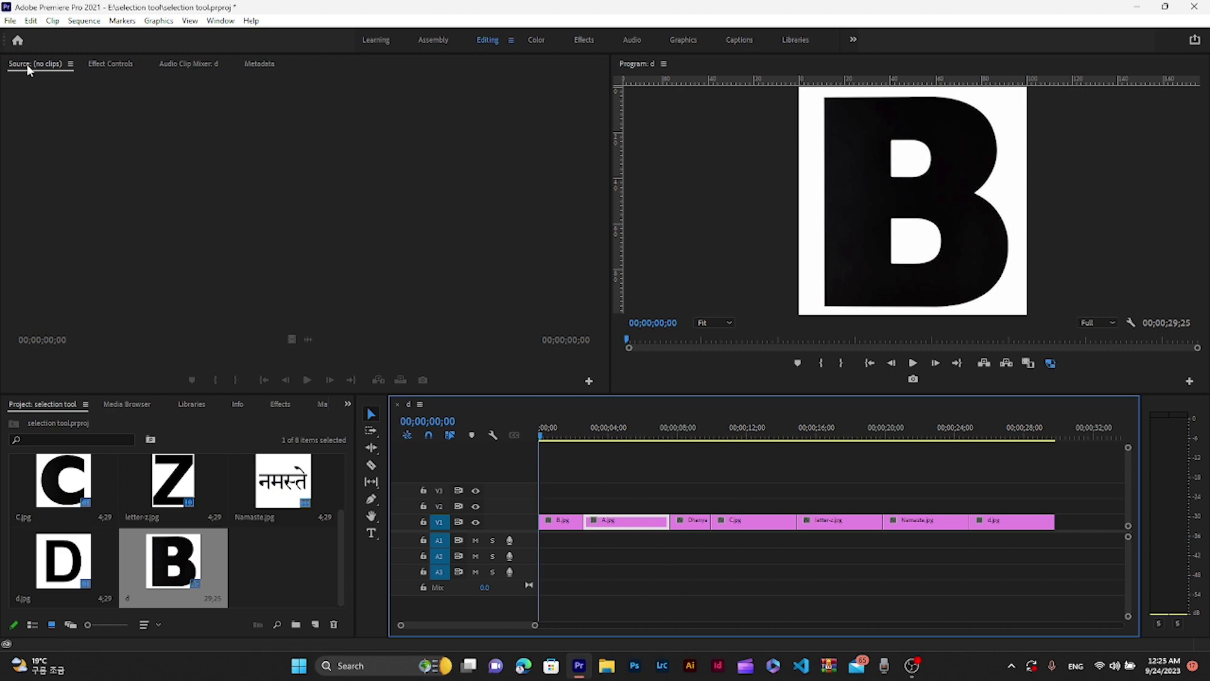
left_click(587, 491)
left_click(105, 65)
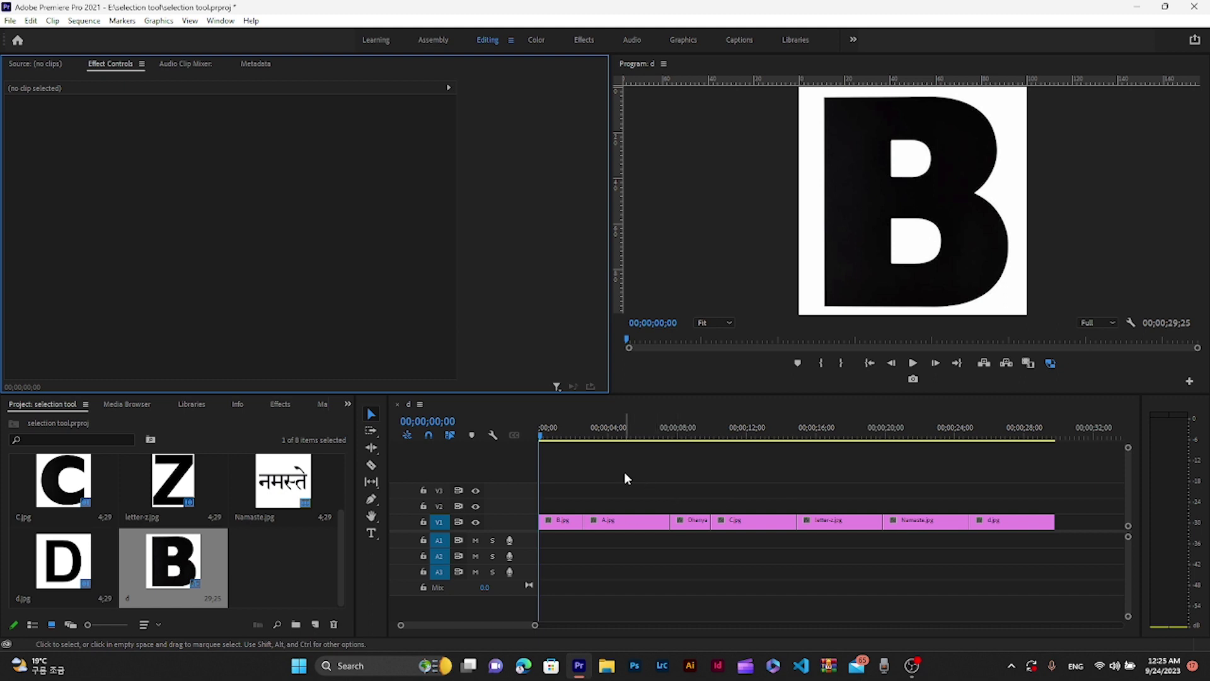
Scale the B.jpg clip to 36, move it to 210/263 and rotate it −14°.
left_click(561, 531)
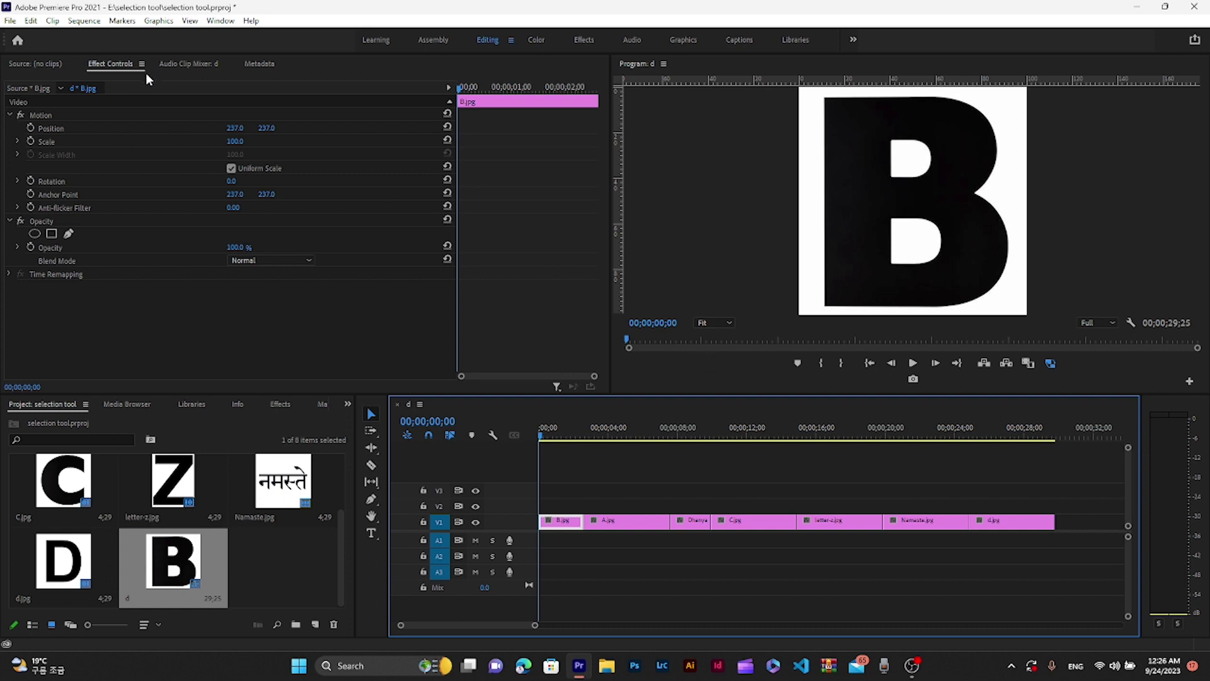
left_click(255, 144)
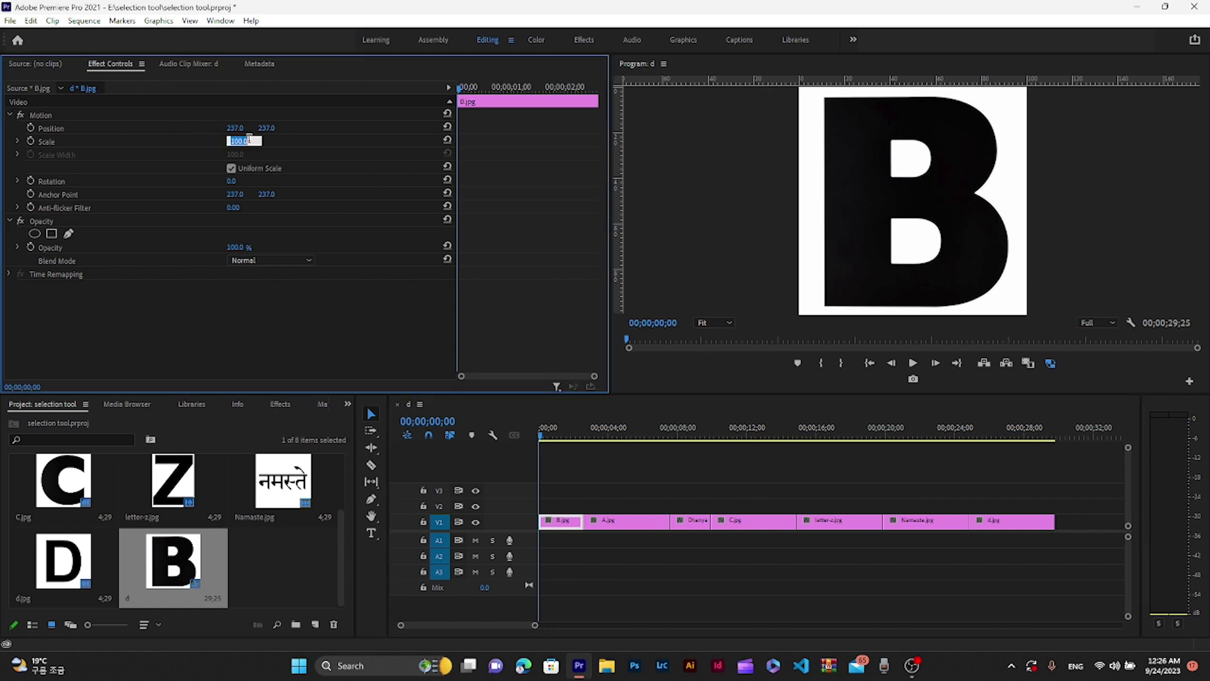
type("106")
mouse_move(234, 141)
left_mouse_down()
mouse_move(189, 141)
mouse_move(290, 127)
mouse_move(270, 127)
left_mouse_up()
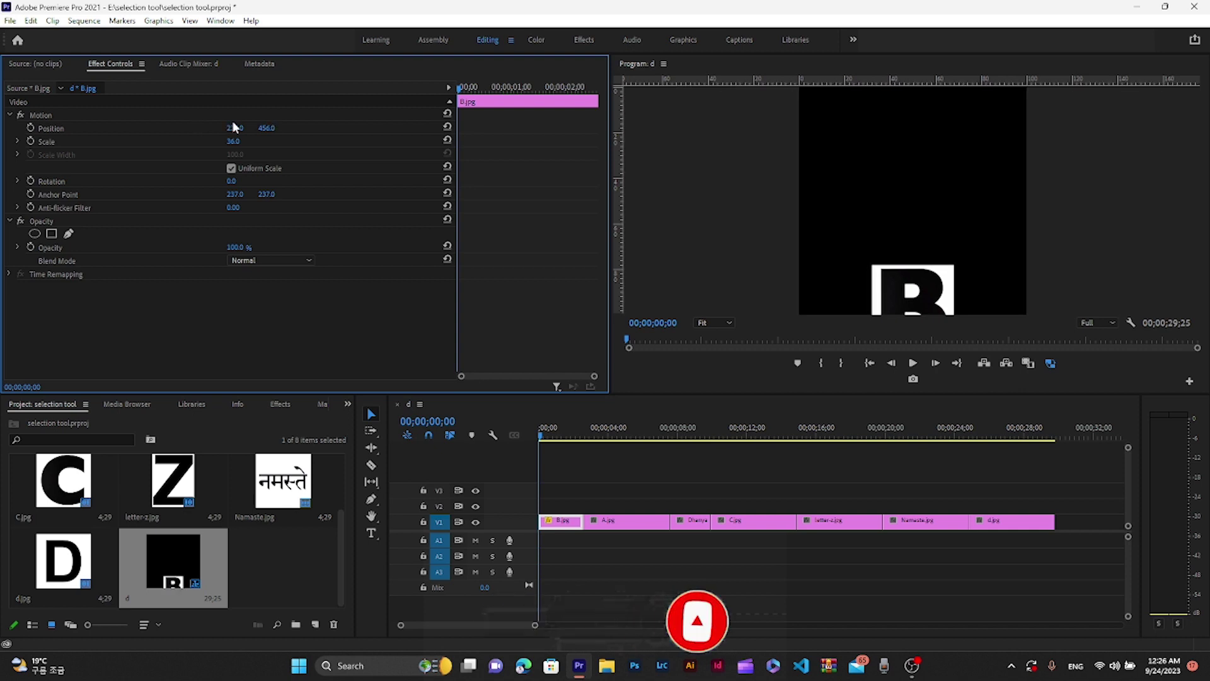
mouse_move(231, 127)
left_mouse_down()
mouse_move(202, 128)
mouse_move(275, 140)
mouse_move(231, 165)
mouse_move(242, 182)
left_mouse_up()
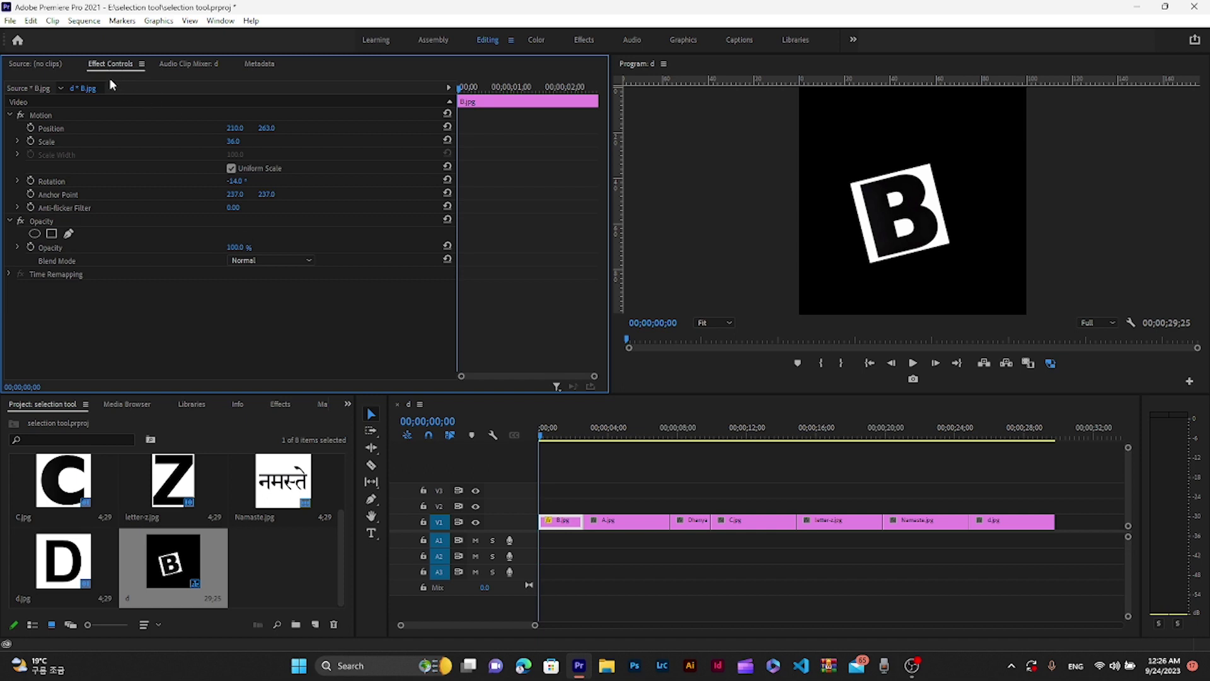
left_click_drag(534, 624, 508, 624)
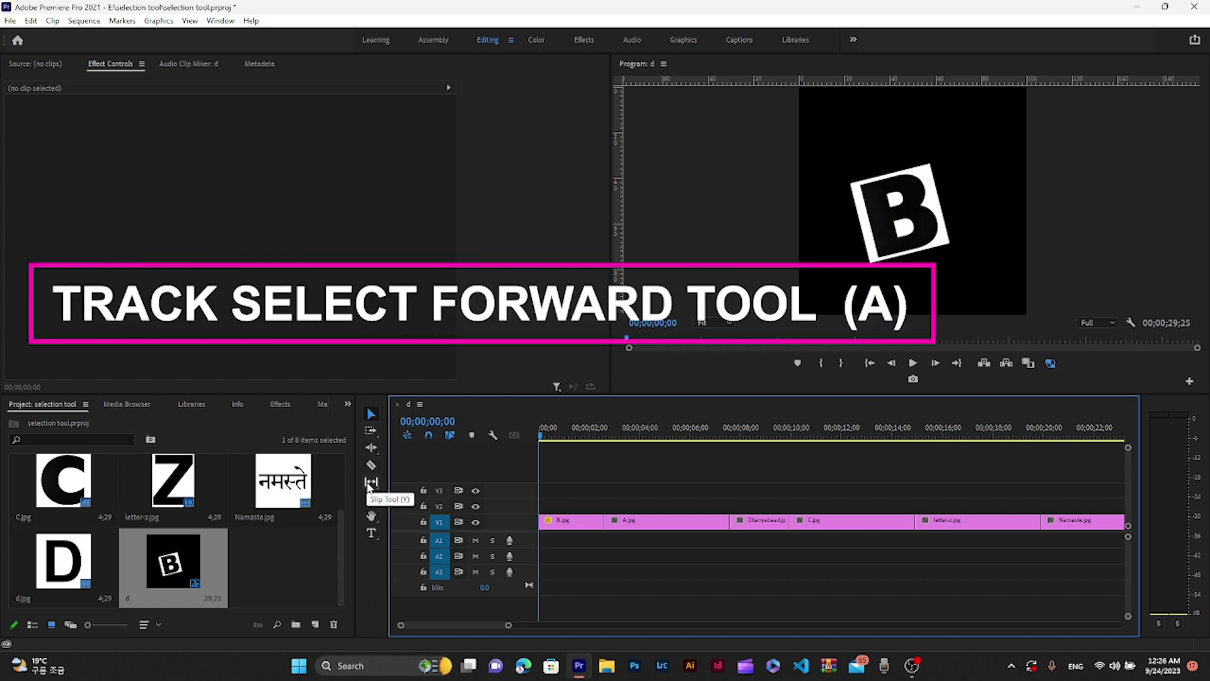
Use Track Select Forward to select every V1 clip from A.jpg onward.
key("a")
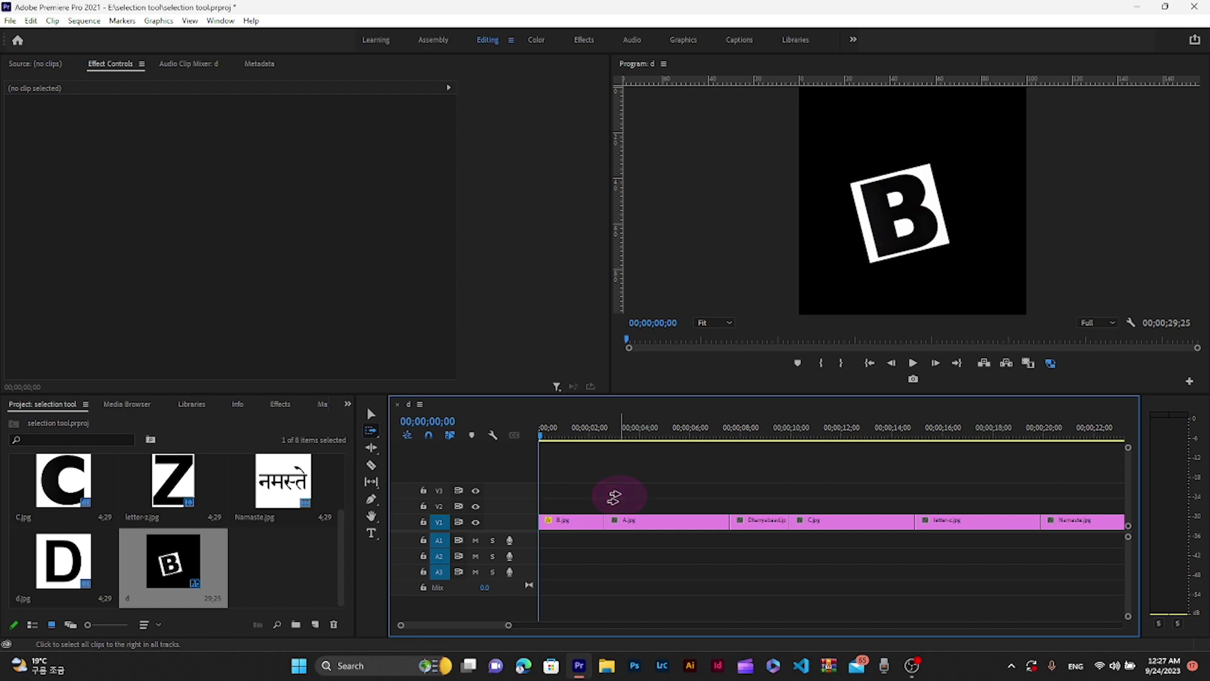
left_click(642, 517)
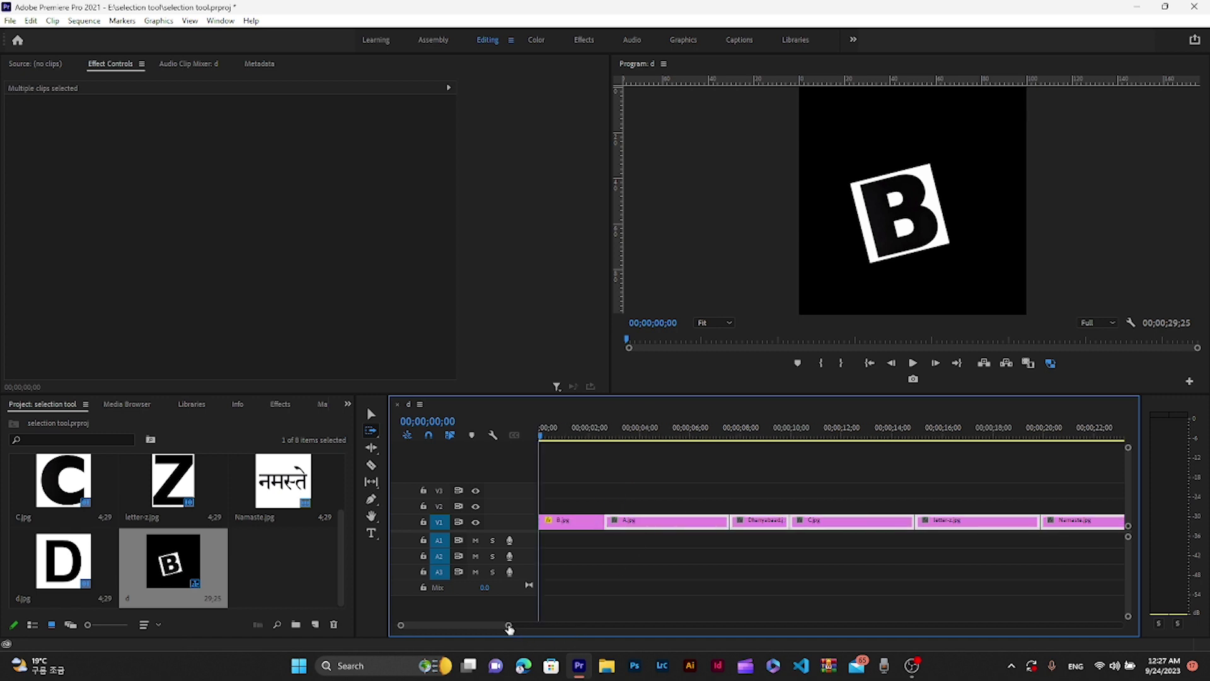
left_click_drag(510, 625, 645, 625)
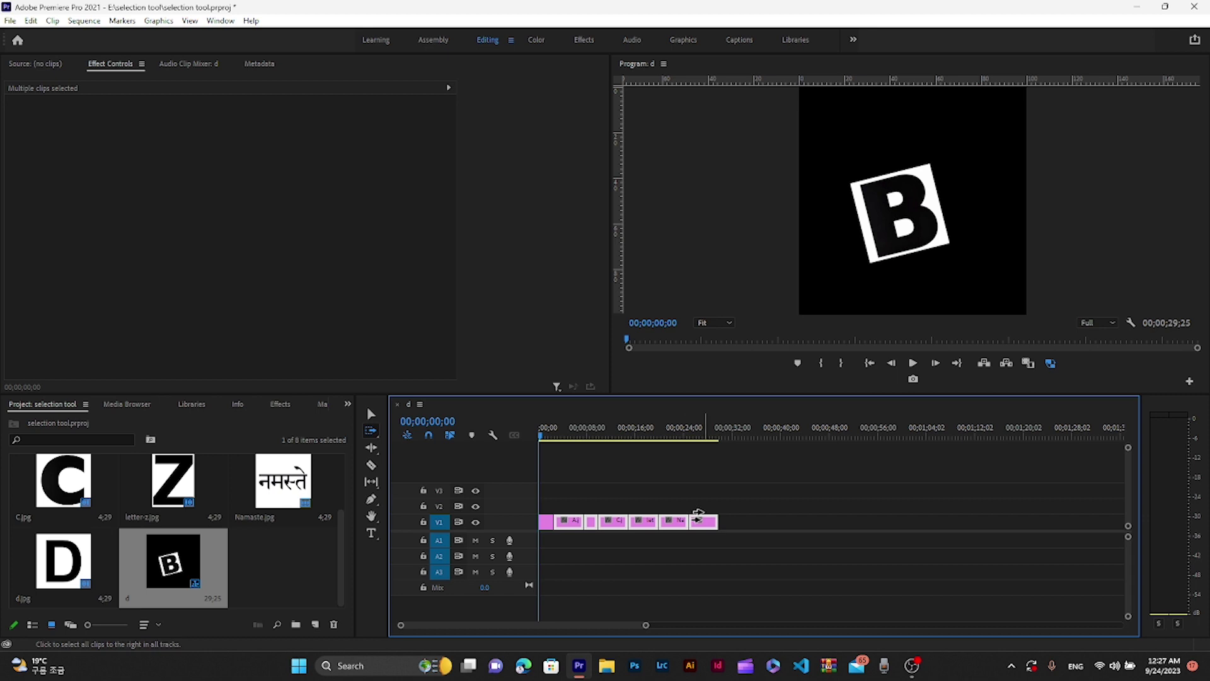
Select the clips forward from the letter and Namaste clips, then switch to Track Select Backward.
left_click(643, 520)
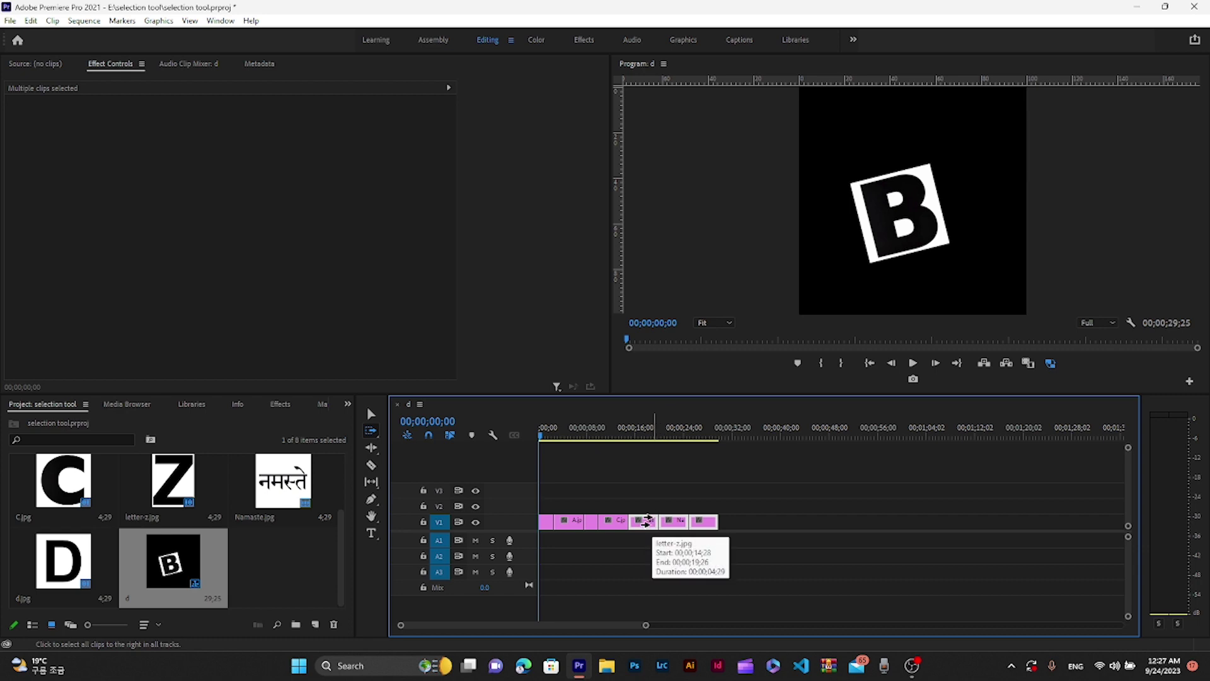
left_click(679, 524)
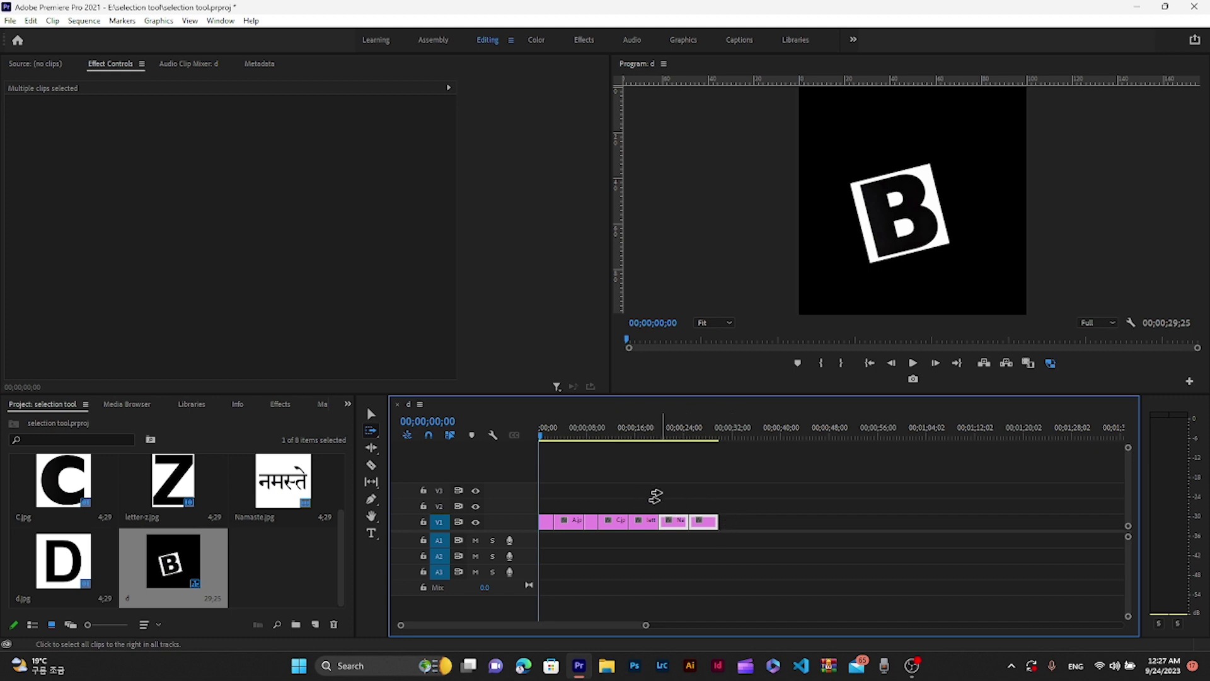
key("shift+a")
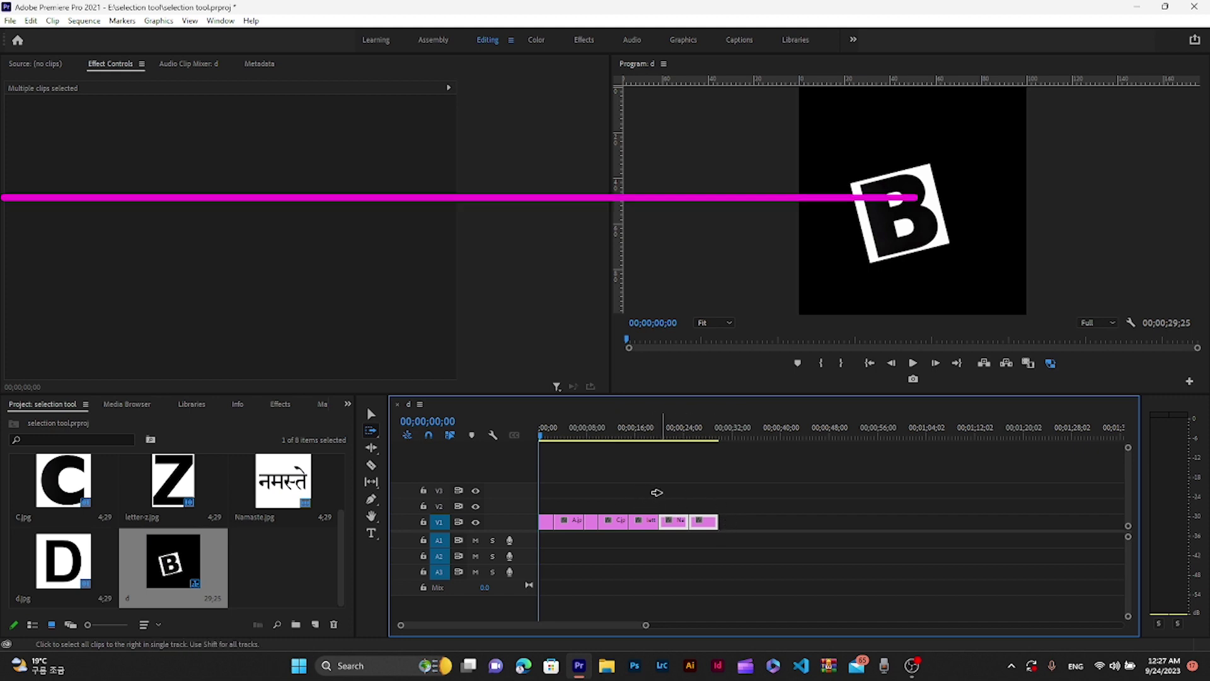
key("shift")
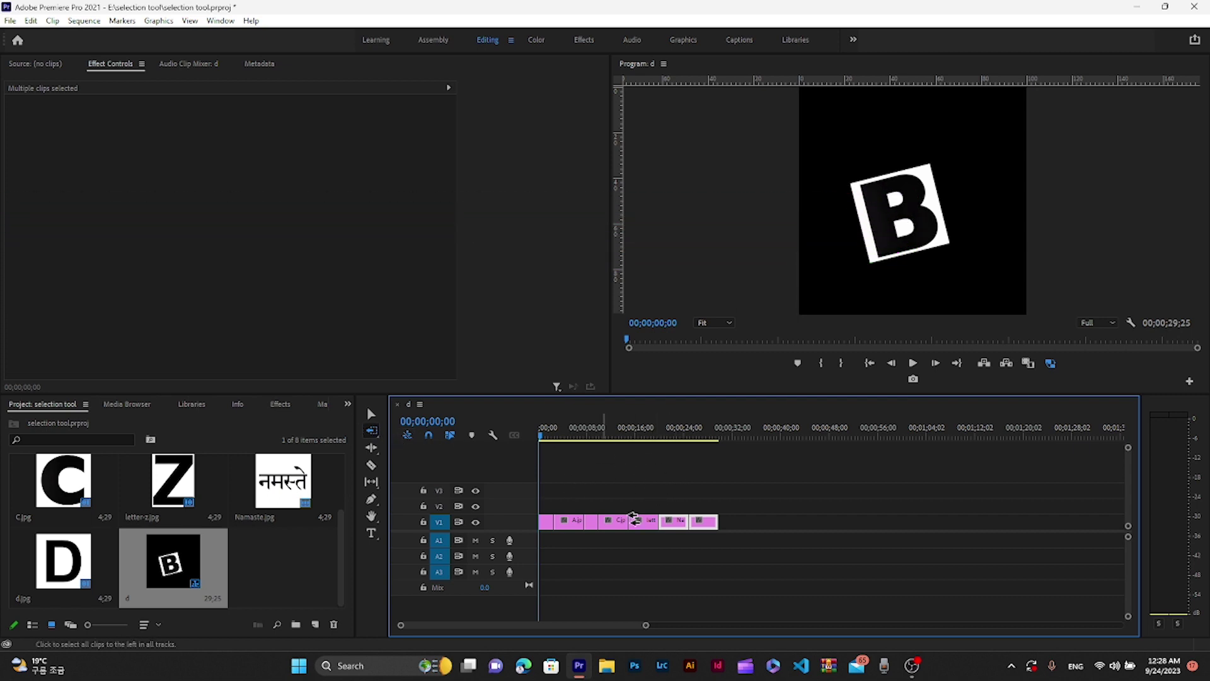
Narrow the backward selection to the first clips, load B.jpg in Source, and staircase the clips across V1–V3.
left_click(653, 502)
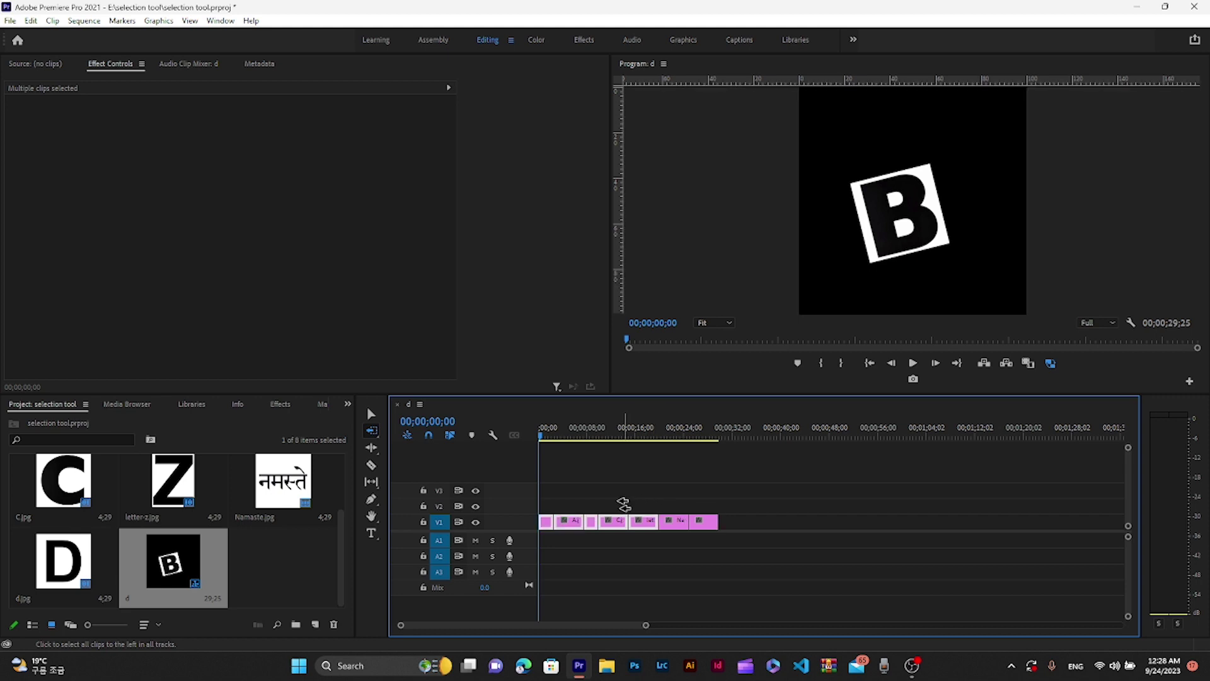
left_click(614, 503)
left_click(589, 503)
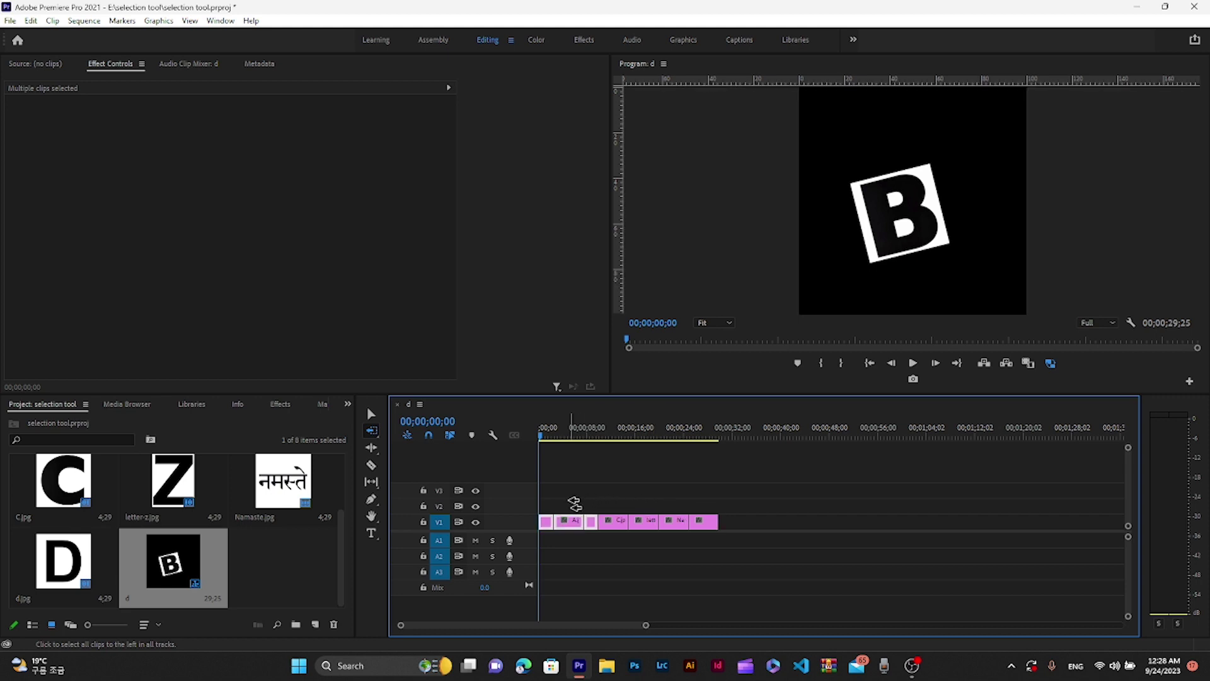
left_click(571, 502)
double_click(554, 504)
left_click_drag(635, 508, 731, 472)
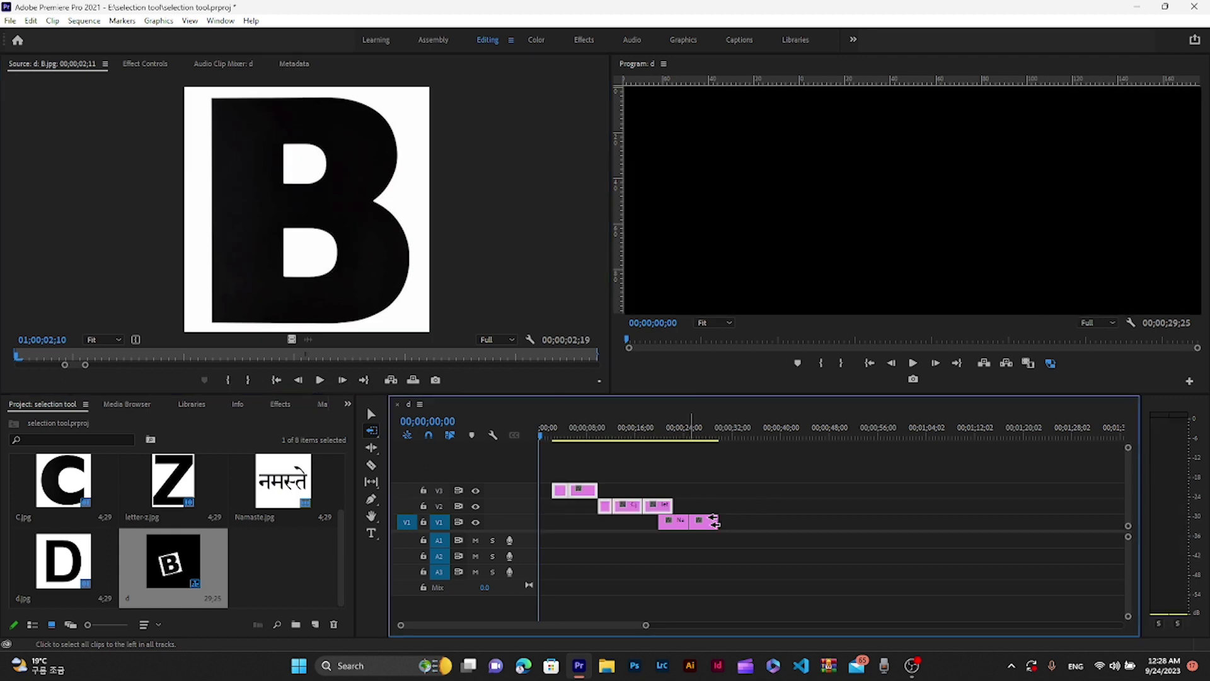